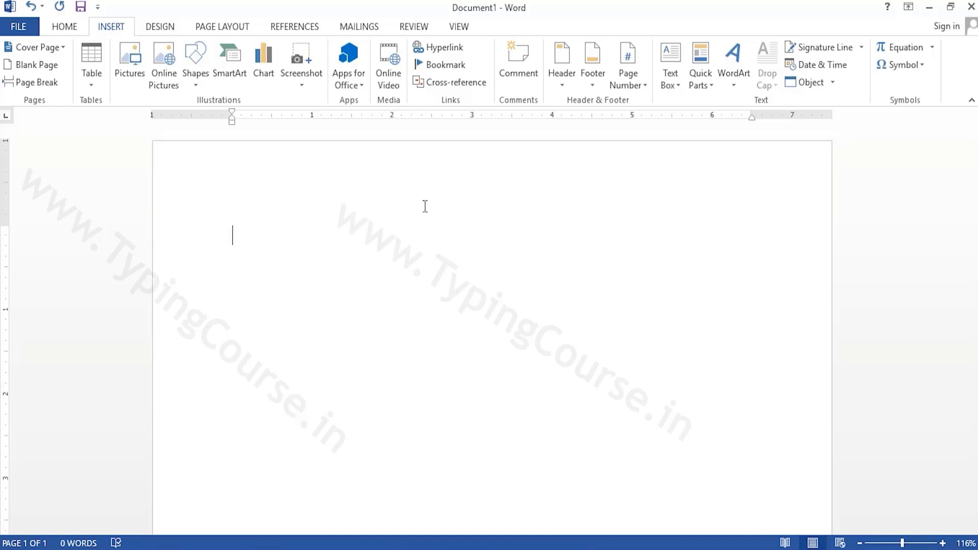
pyautogui.click(451, 47)
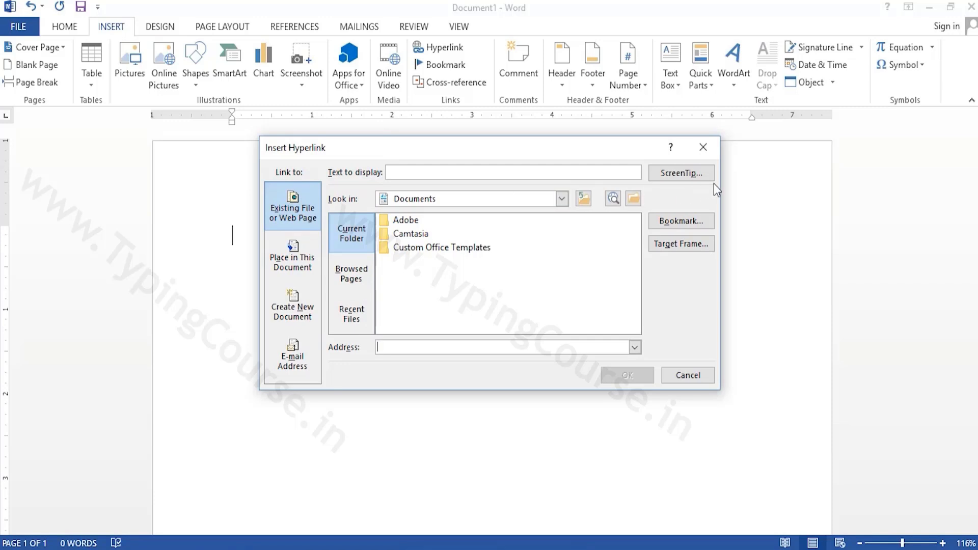
pyautogui.click(707, 149)
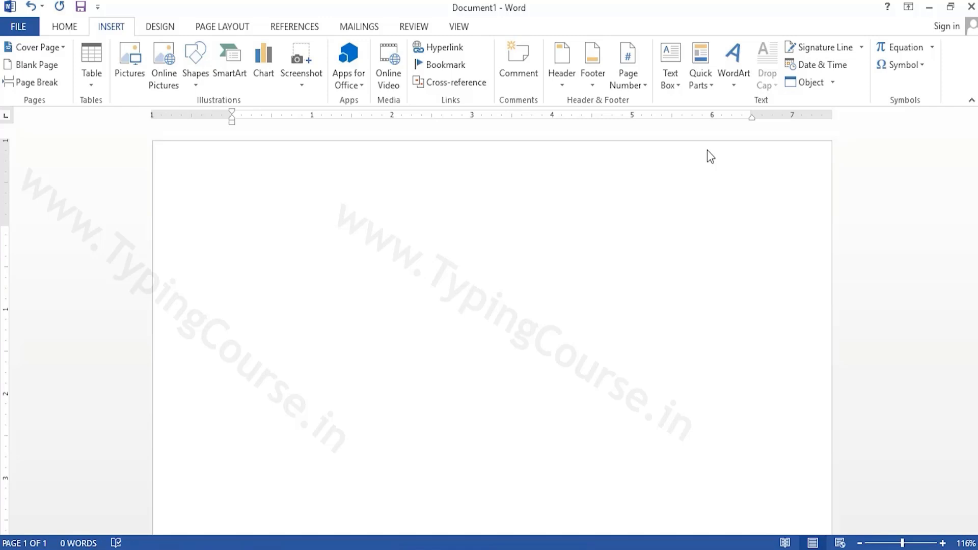
# Write the text "Open this file" in the blank document
pyautogui.write('open ti')
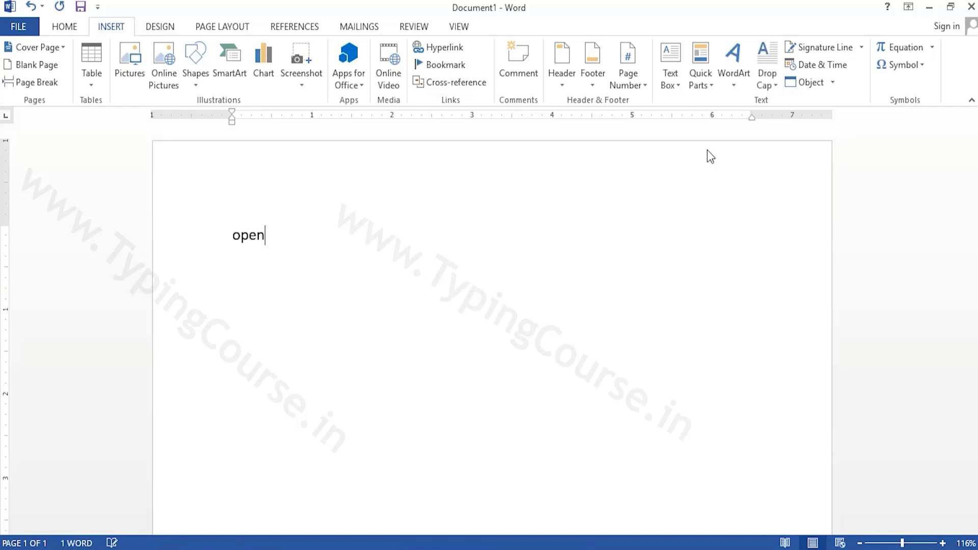
pyautogui.press('BackSpace')
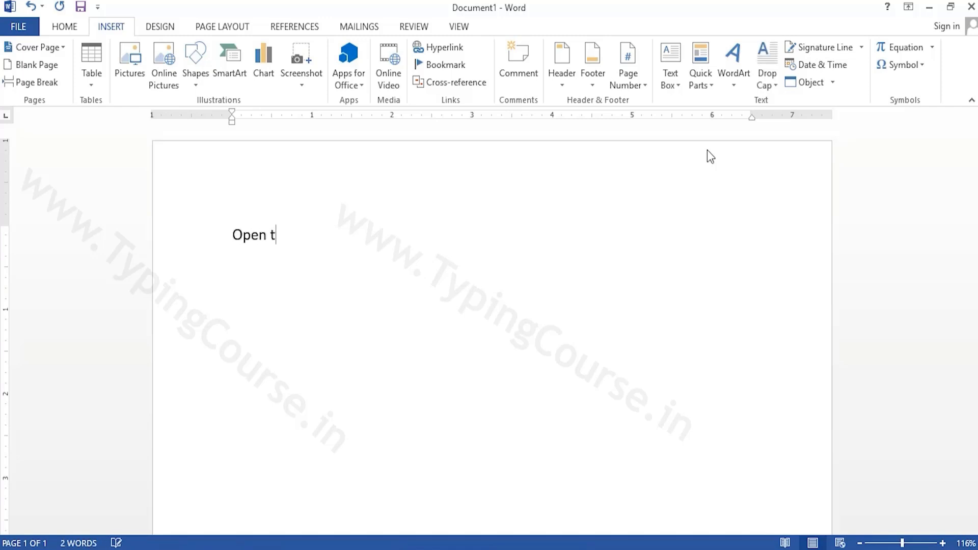
pyautogui.write('his file')
# Turn the text "Open this file" into a hyperlink to the existing Word file "first" on the Desktop
pyautogui.hotkey('ctrl', 'a')
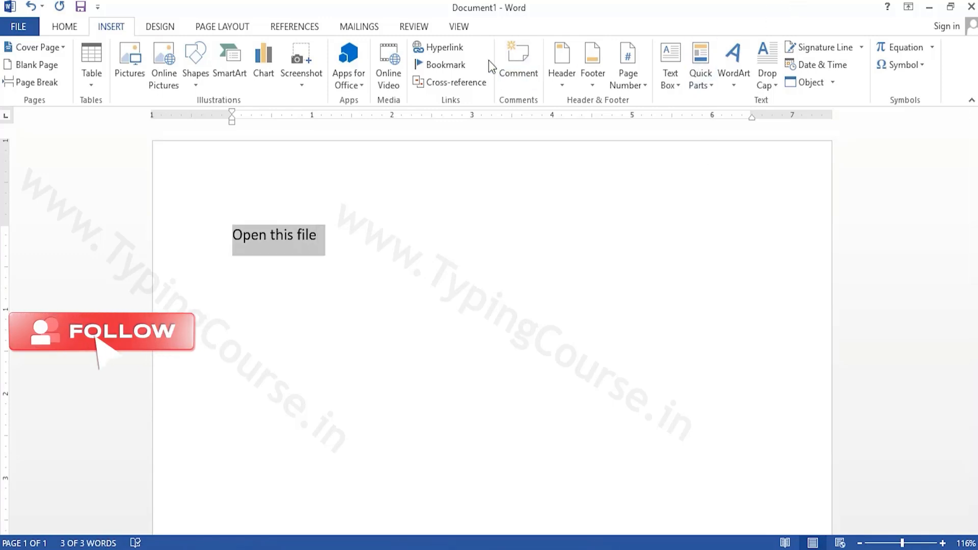
pyautogui.click(450, 50)
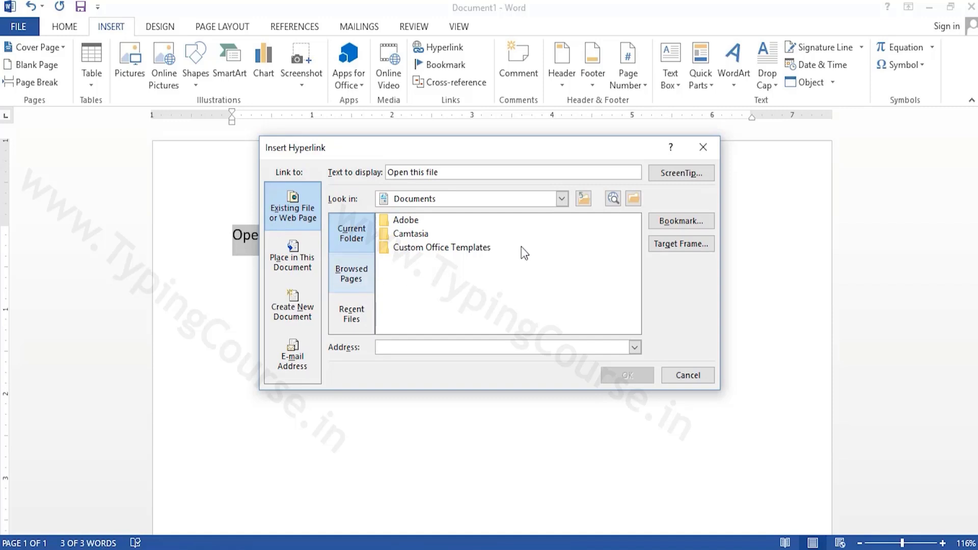
pyautogui.click(562, 200)
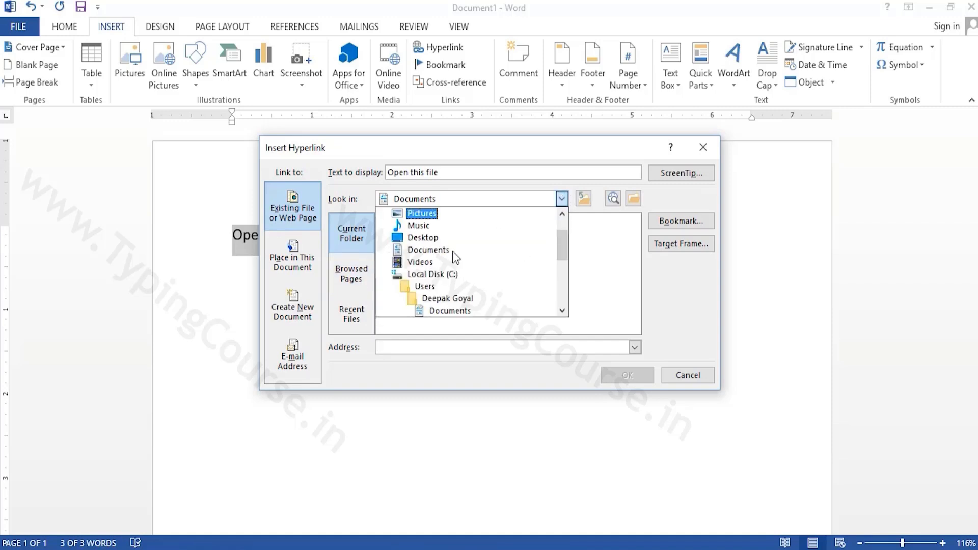
pyautogui.click(438, 246)
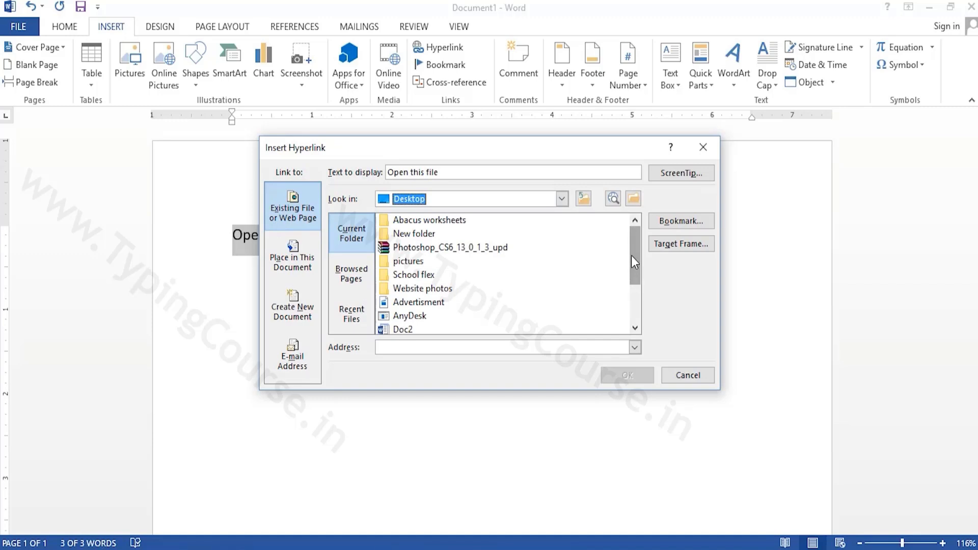
pyautogui.moveTo(632, 256); pyautogui.dragTo(633, 275)
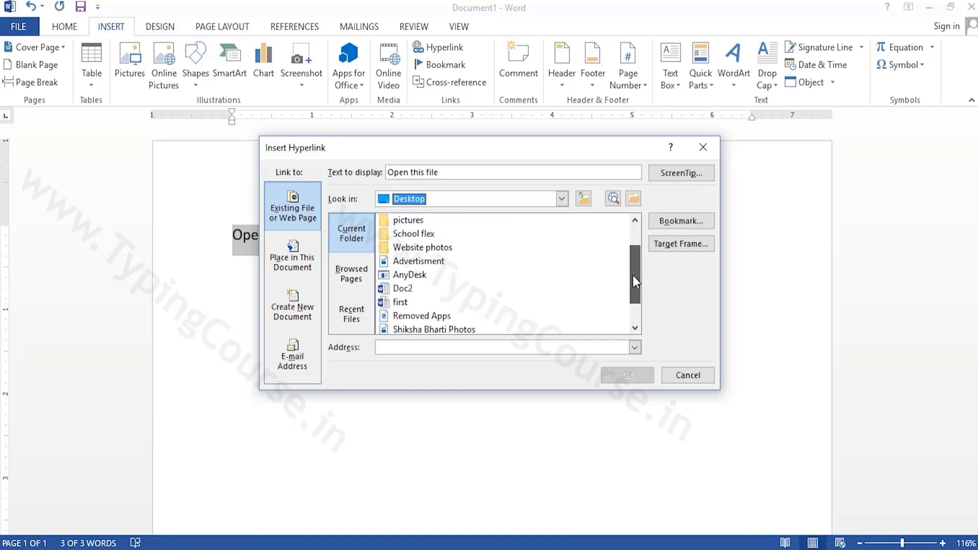
pyautogui.click(400, 303)
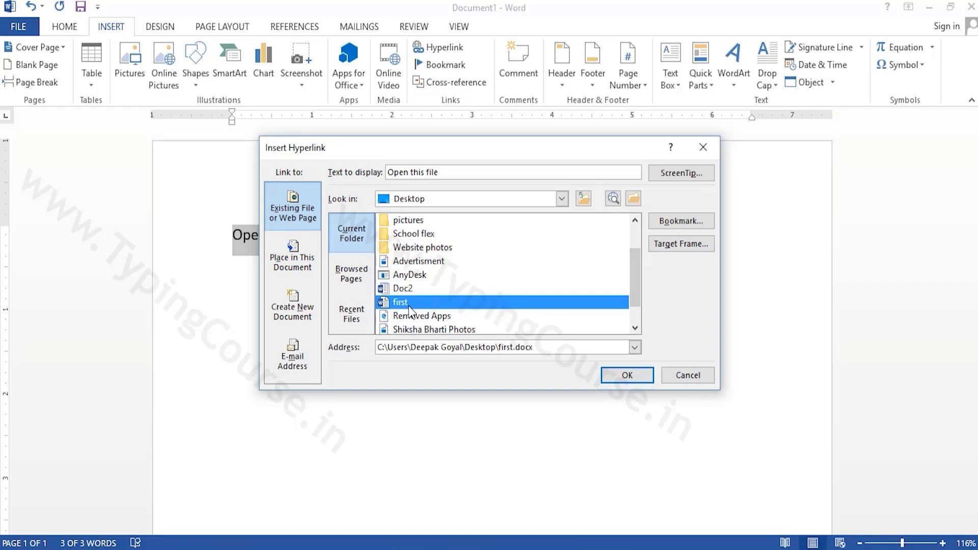
pyautogui.click(636, 374)
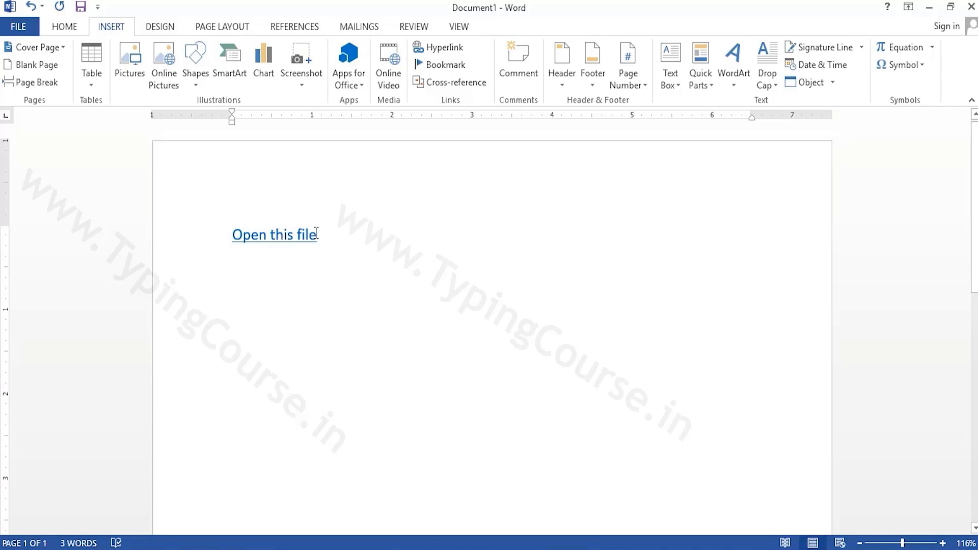
# Follow the "Open this file" link, allow the linked document to open, and close that document
pyautogui.keyDown('ctrl'); pyautogui.click(281, 238); pyautogui.keyUp('ctrl')
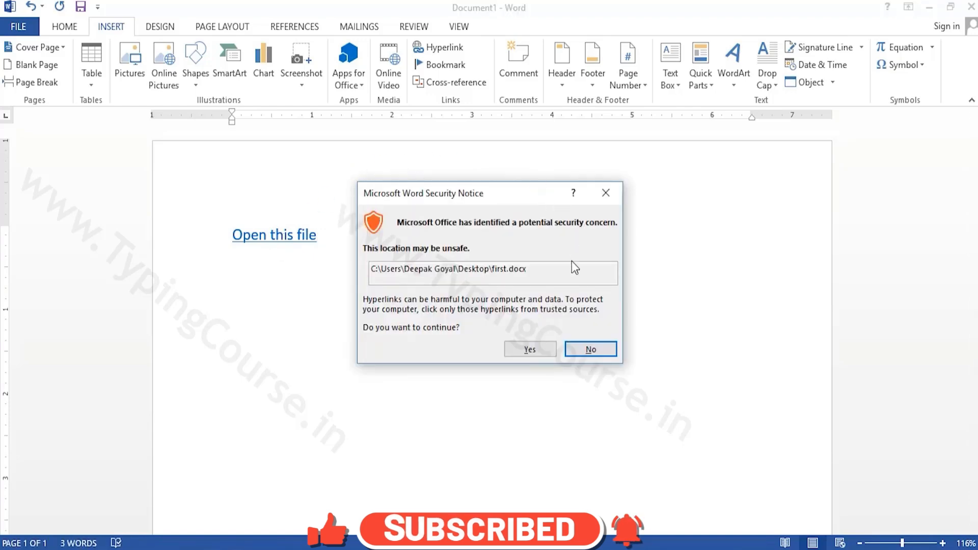
pyautogui.click(527, 351)
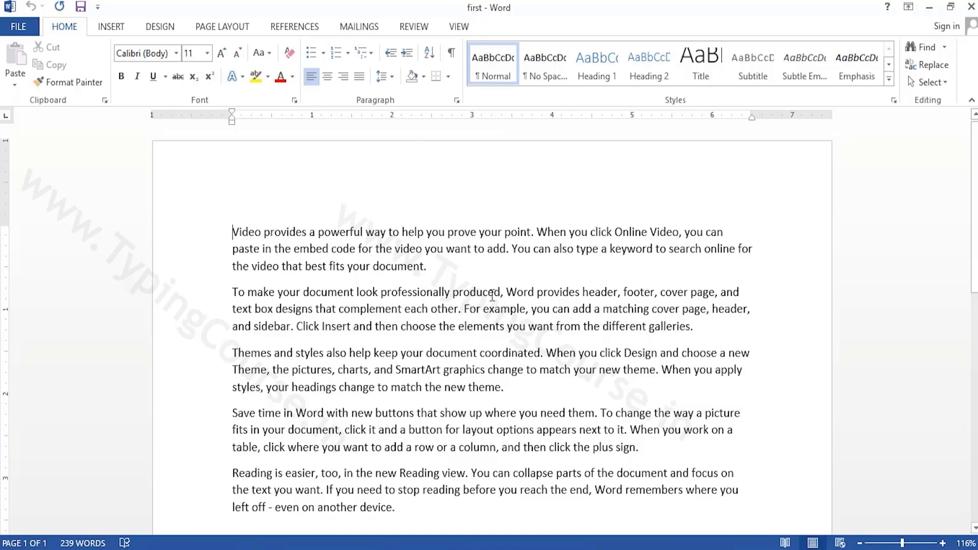
pyautogui.click(971, 8)
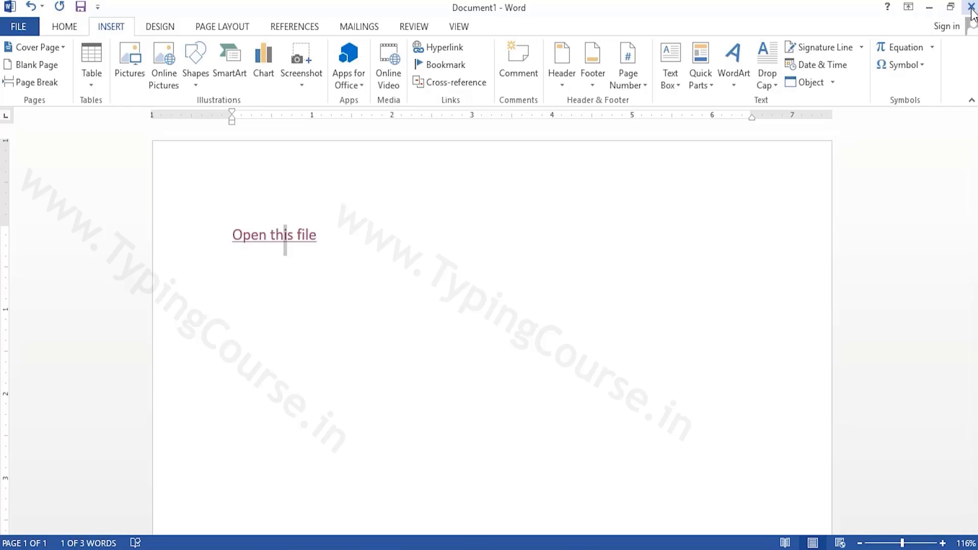
# Delete the "Open this file" hyperlink text so the page is empty
pyautogui.click(438, 51)
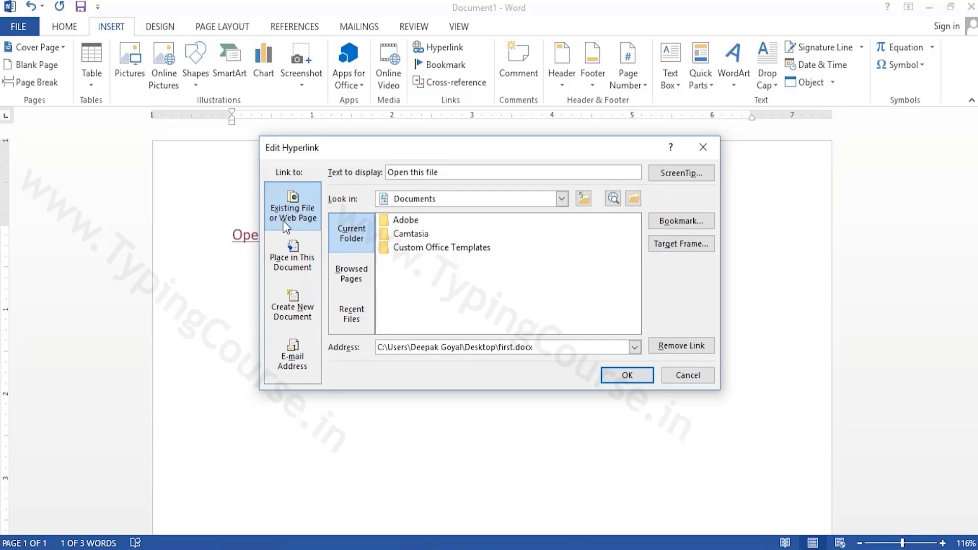
pyautogui.click(703, 149)
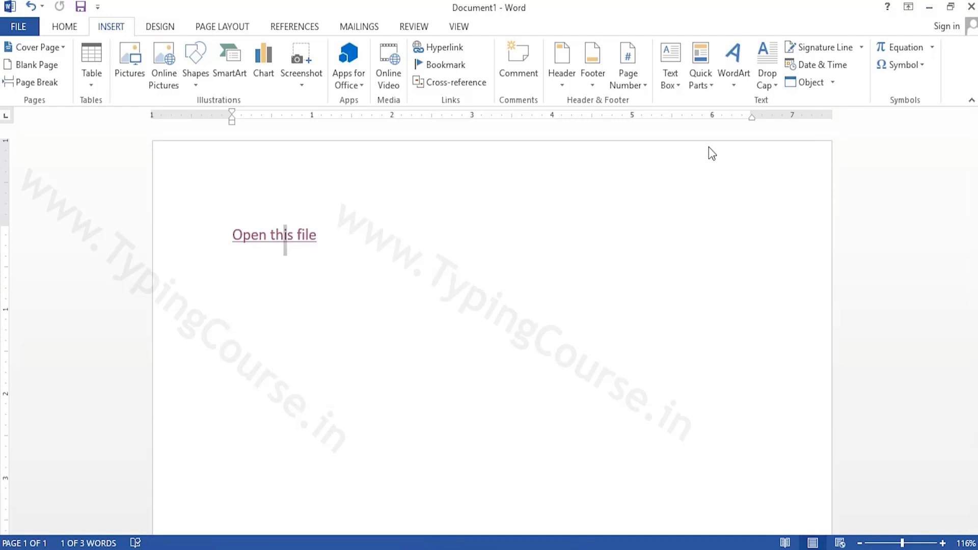
pyautogui.hotkey('ctrl', 'a')
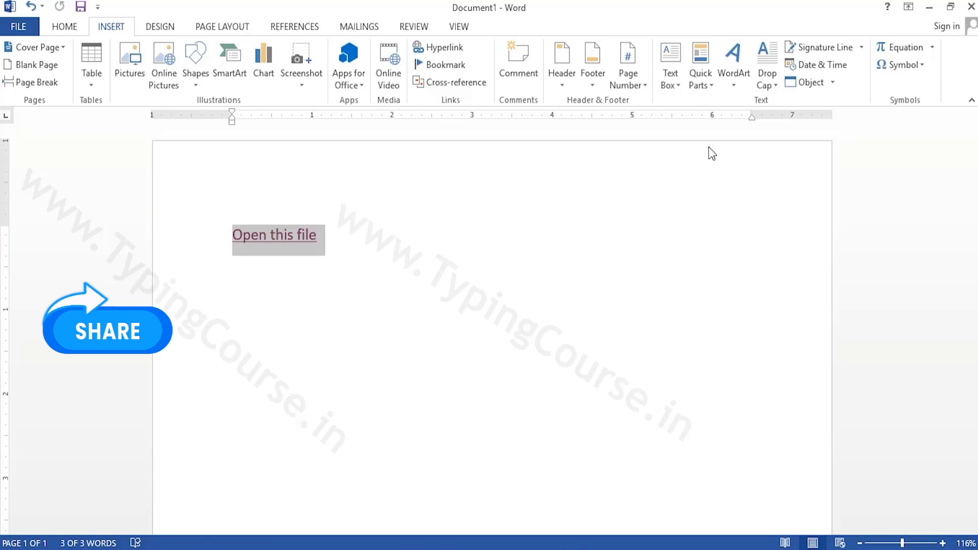
pyautogui.press('Delete')
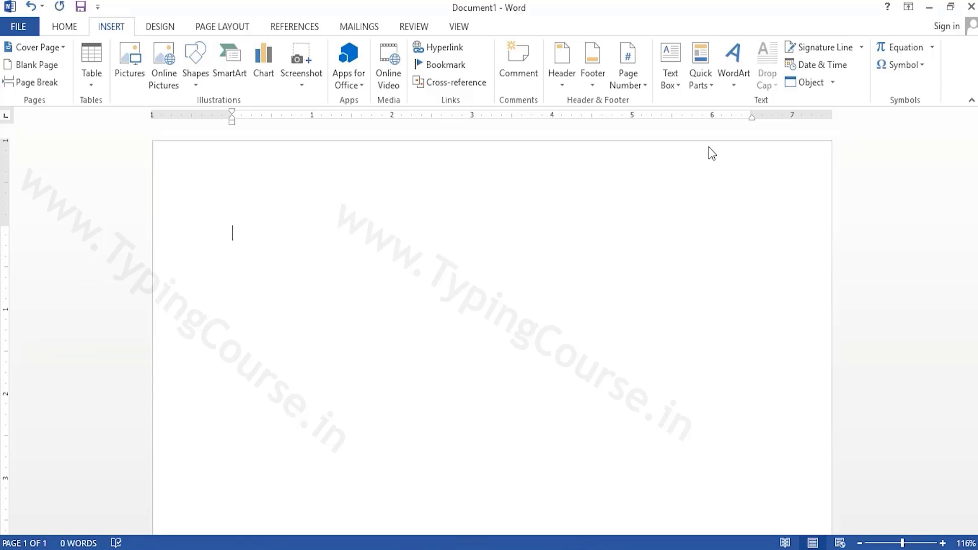
pyautogui.write('ww')
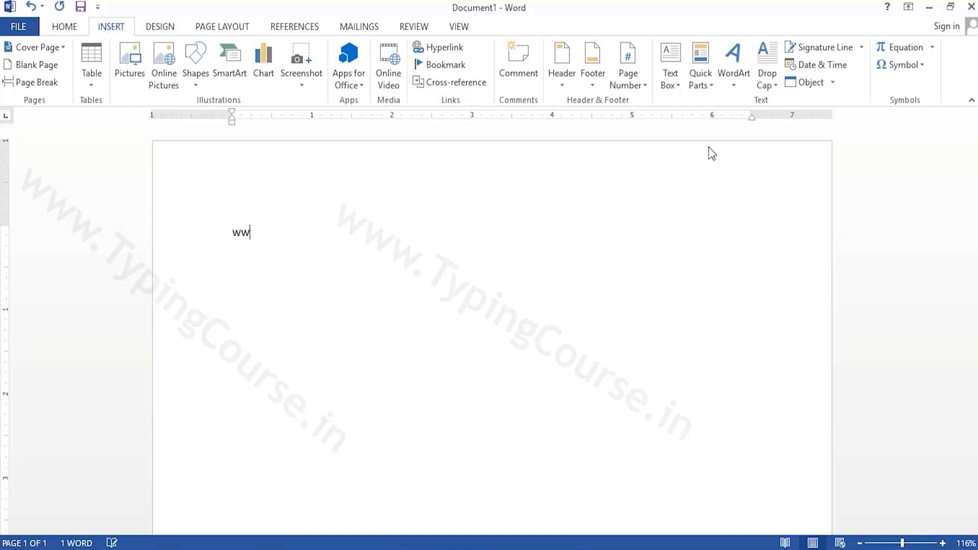
pyautogui.write('w.google')
pyautogui.hotkey('ctrl', 'z')
pyautogui.press('BackSpace')
pyautogui.write('.com')
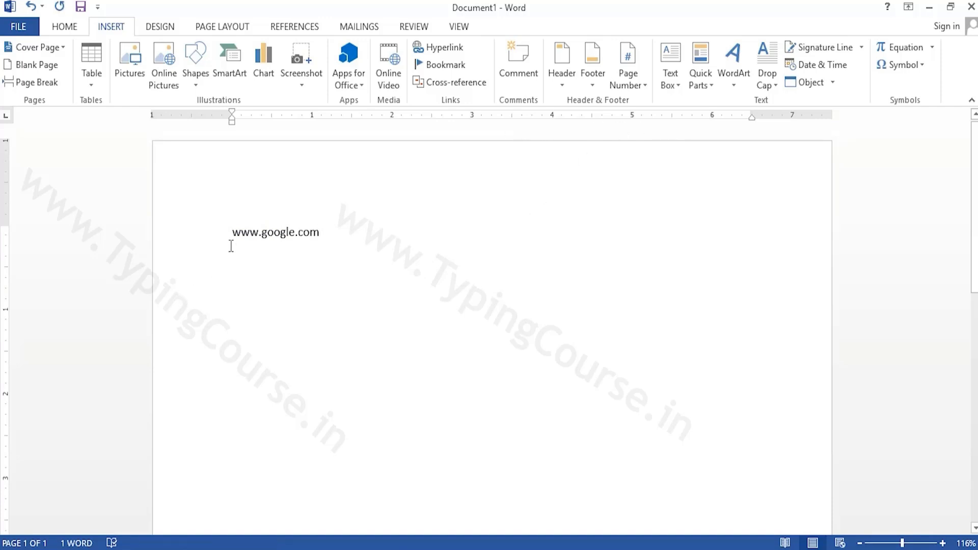
pyautogui.moveTo(231, 235); pyautogui.dragTo(327, 235)
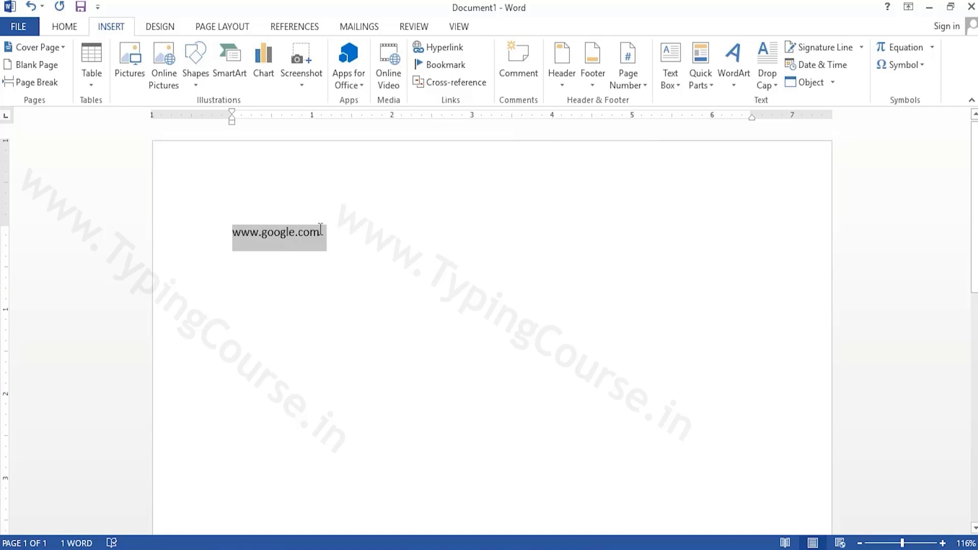
pyautogui.click(442, 47)
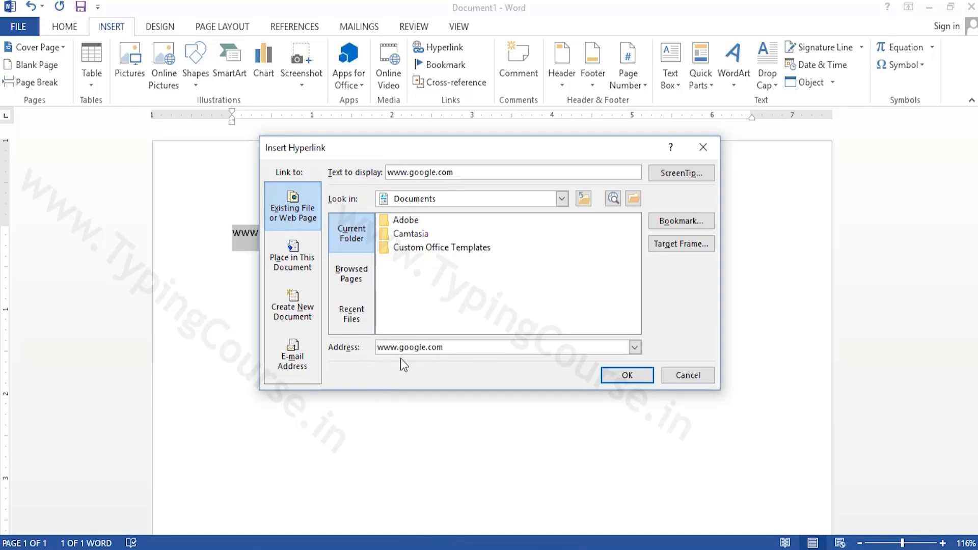
pyautogui.write('http')
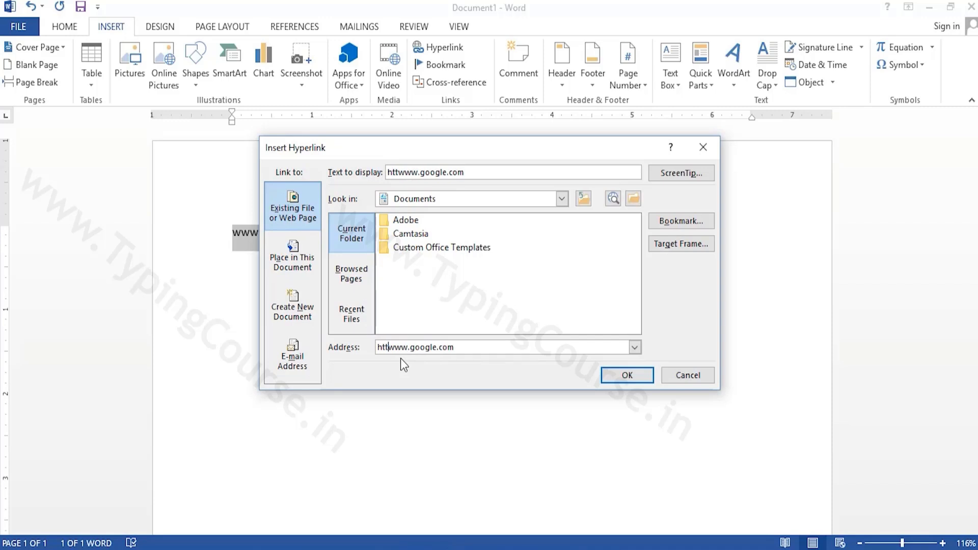
pyautogui.write('s')
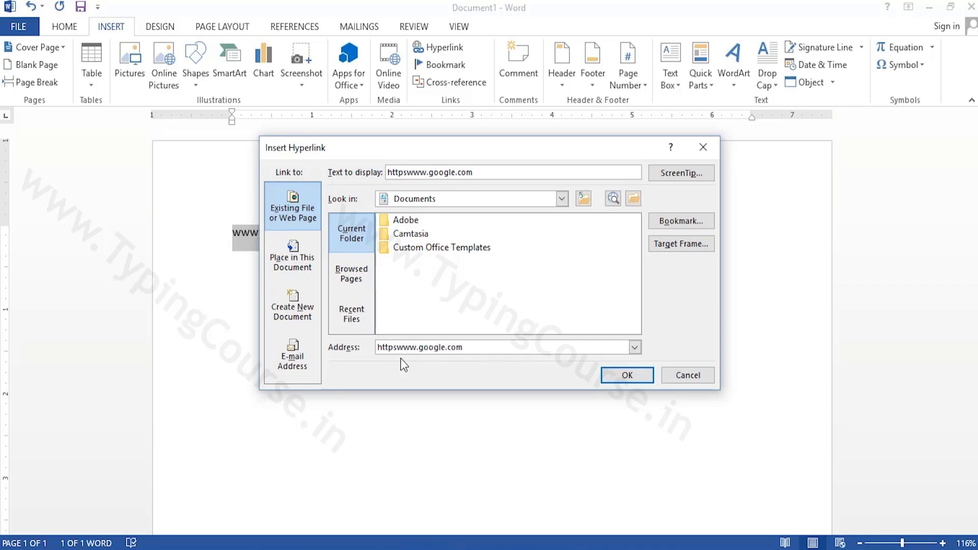
pyautogui.write('://')
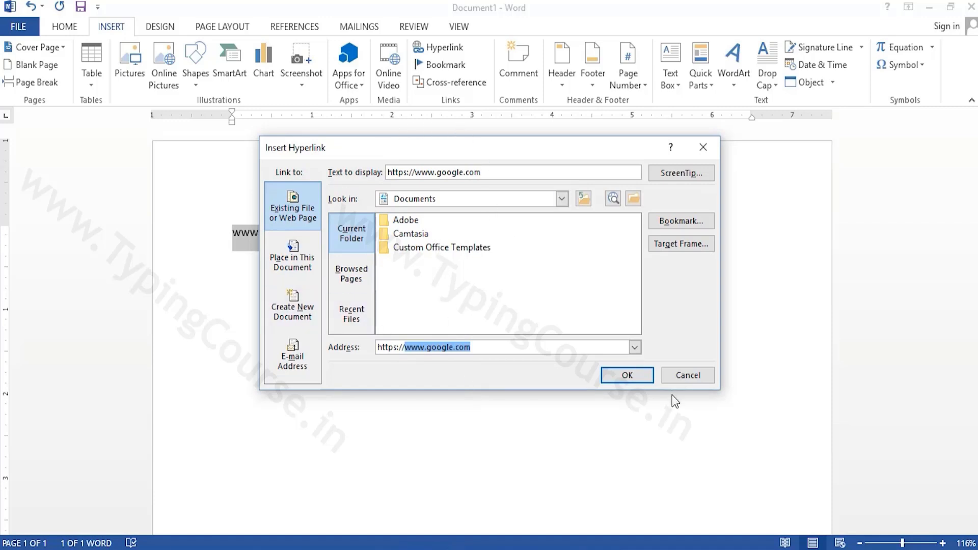
pyautogui.click(628, 375)
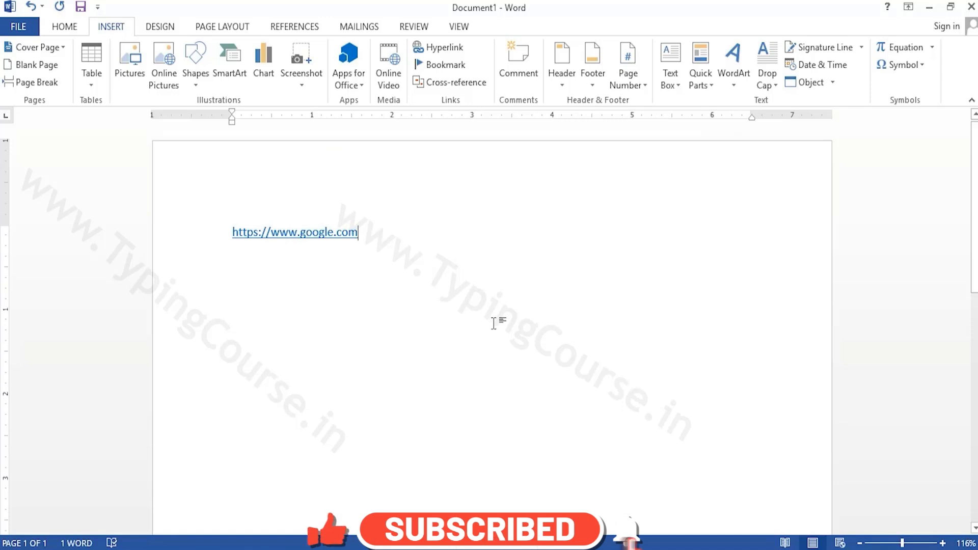
# Follow the Google hyperlink to check that it opens the web page, and close the browser
pyautogui.keyDown('ctrl'); pyautogui.click(309, 236); pyautogui.keyUp('ctrl')
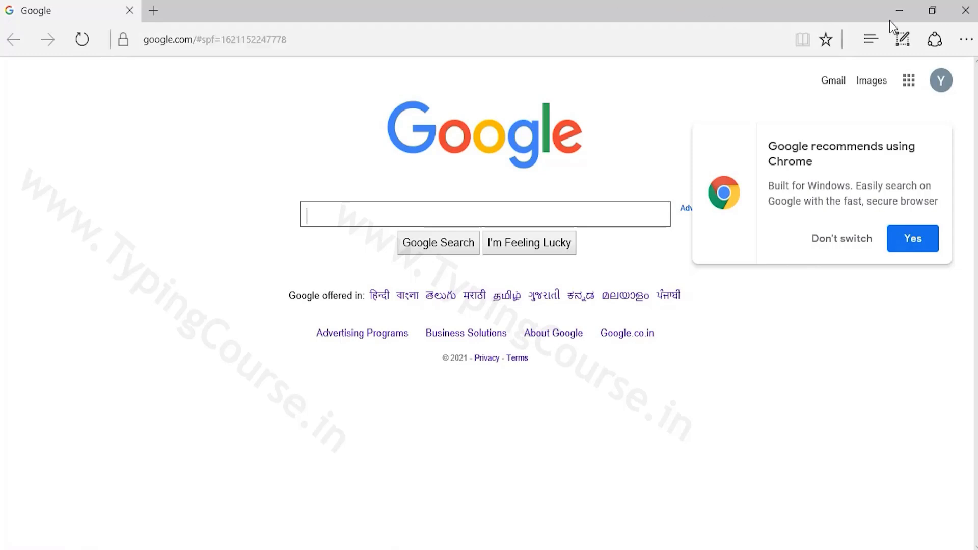
pyautogui.click(965, 10)
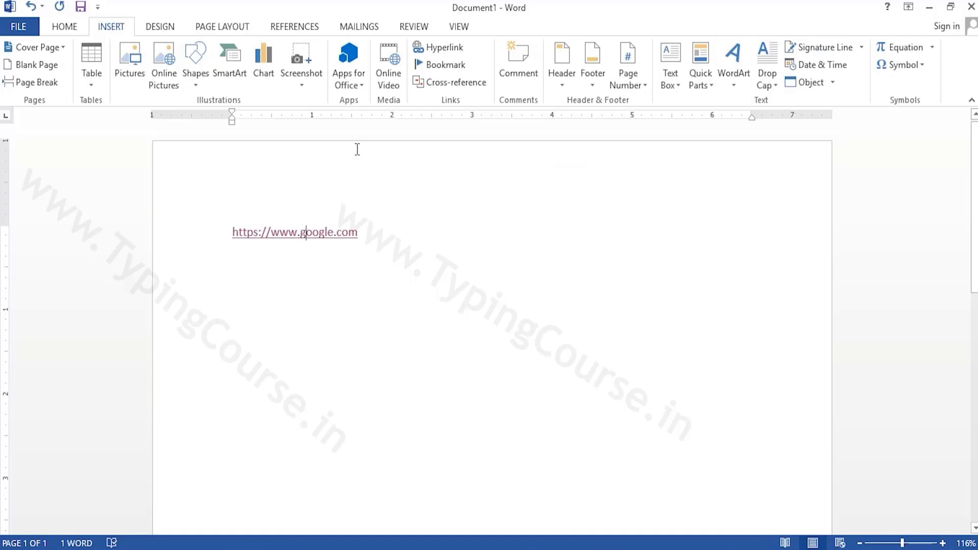
# View the Place in This Document targets in the Google link's hyperlink settings, and close them without changes
pyautogui.click(432, 51)
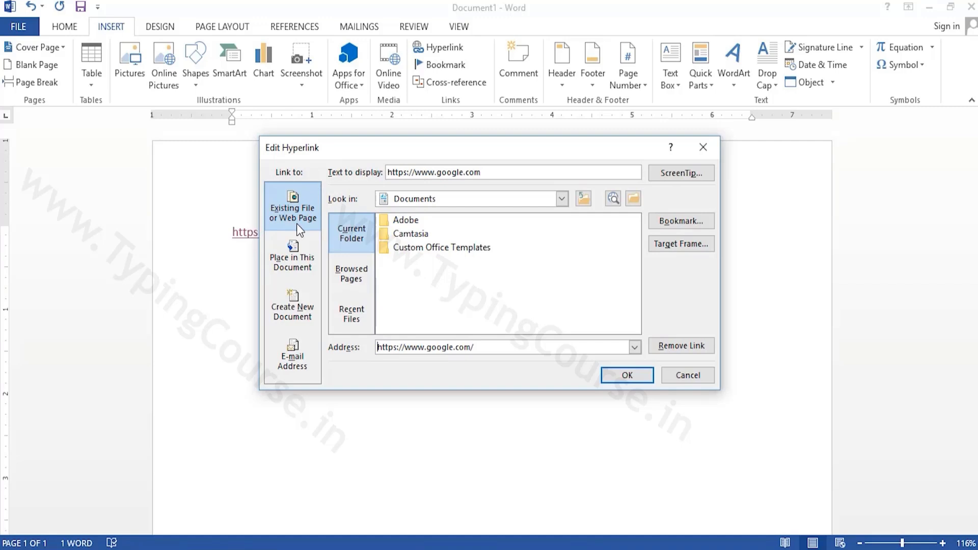
pyautogui.click(297, 253)
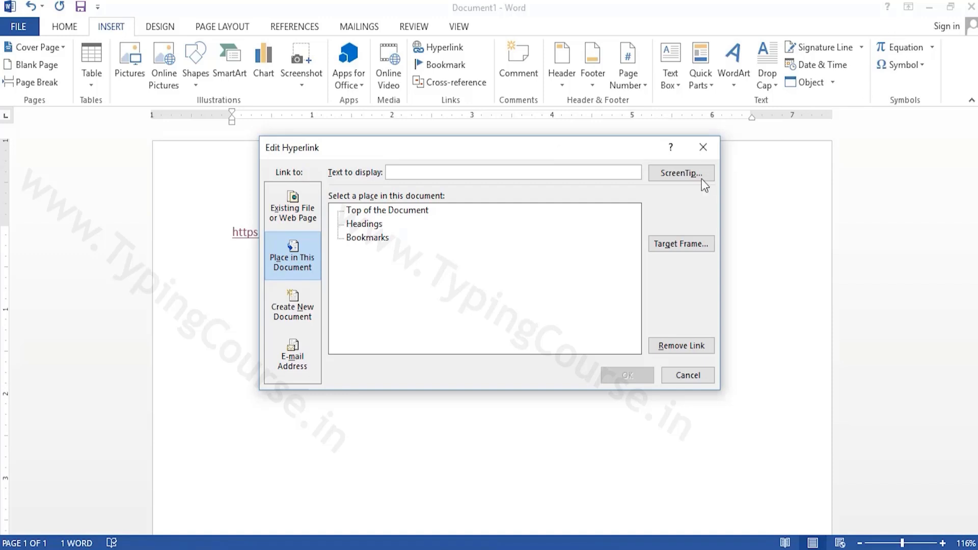
pyautogui.click(703, 148)
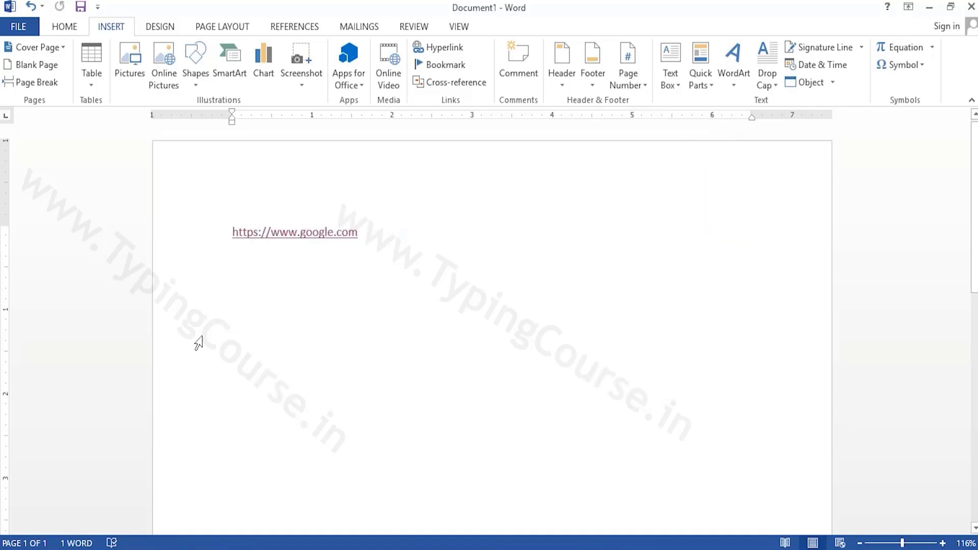
# Replace the Google link with a page break and generate sample paragraphs on the second page with =rand()
pyautogui.press('Delete')
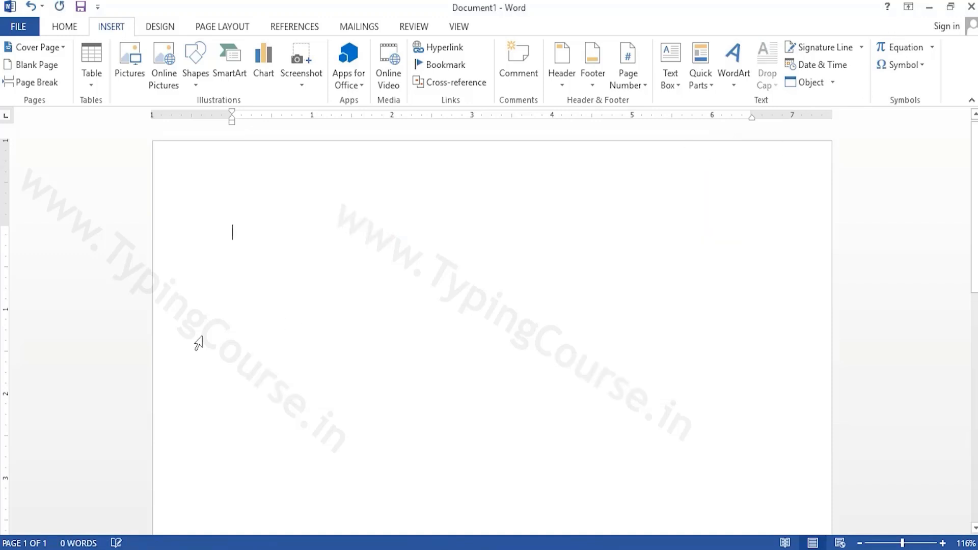
pyautogui.hotkey('ctrl', 'Return')
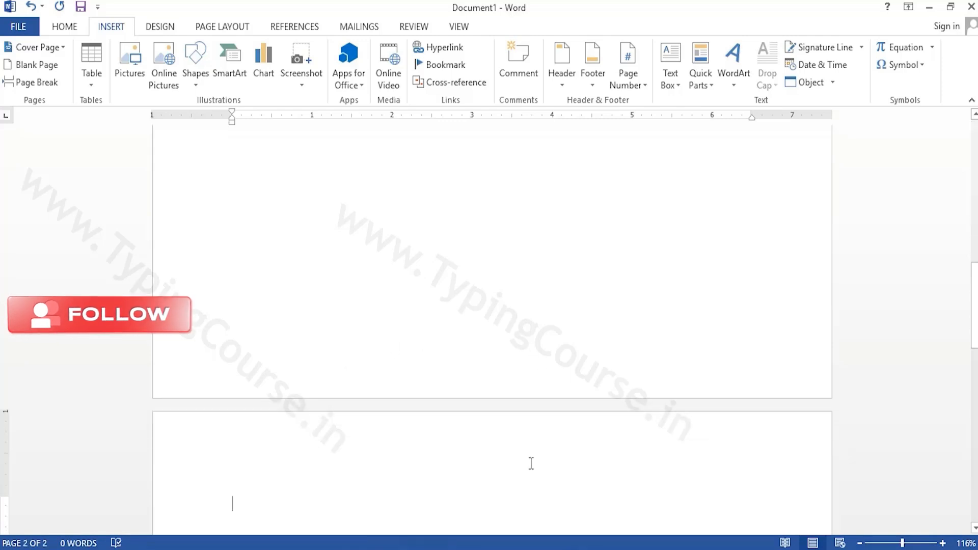
pyautogui.write('=rand')
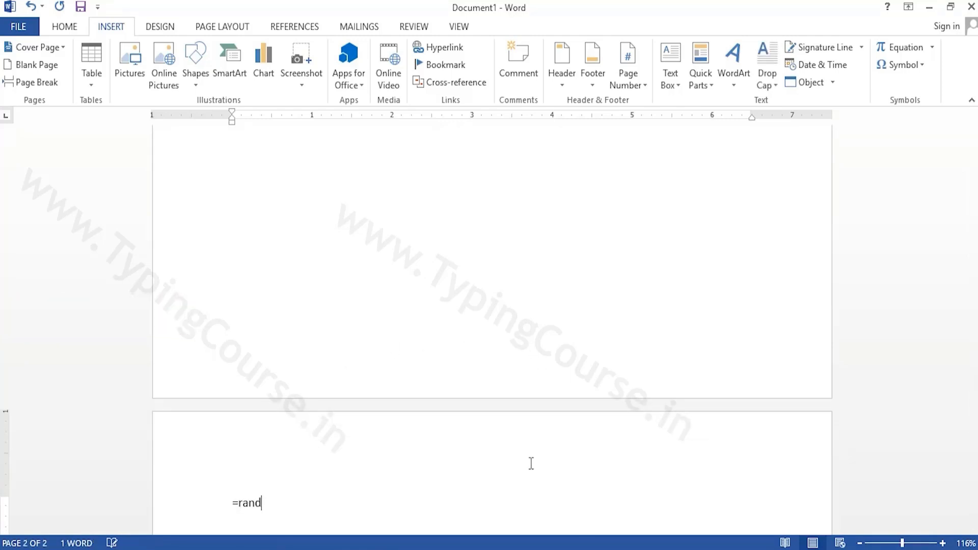
pyautogui.write('()')
pyautogui.press('Return')
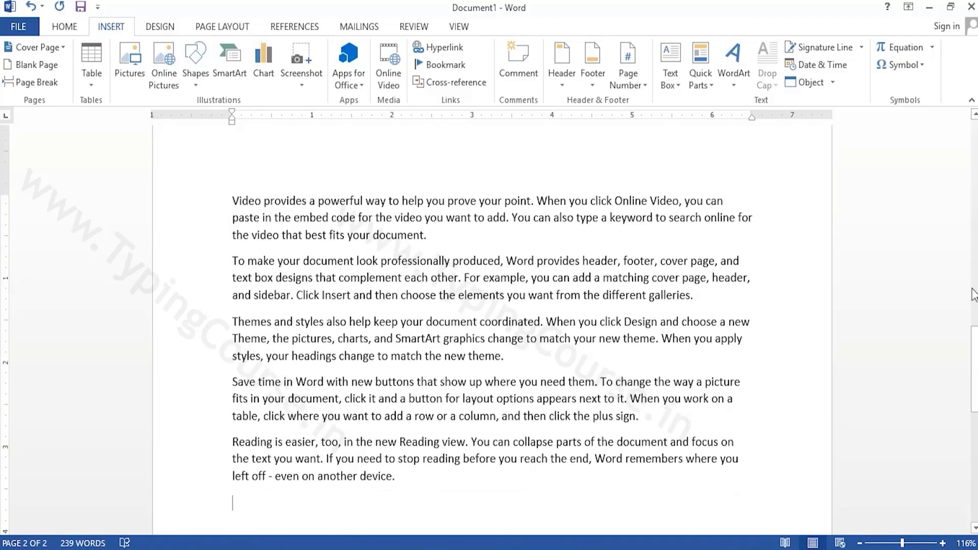
# Split "Video provides" onto its own line at the start of page 2 and apply the Heading 1 style to it
pyautogui.moveTo(975, 348); pyautogui.dragTo(975, 138)
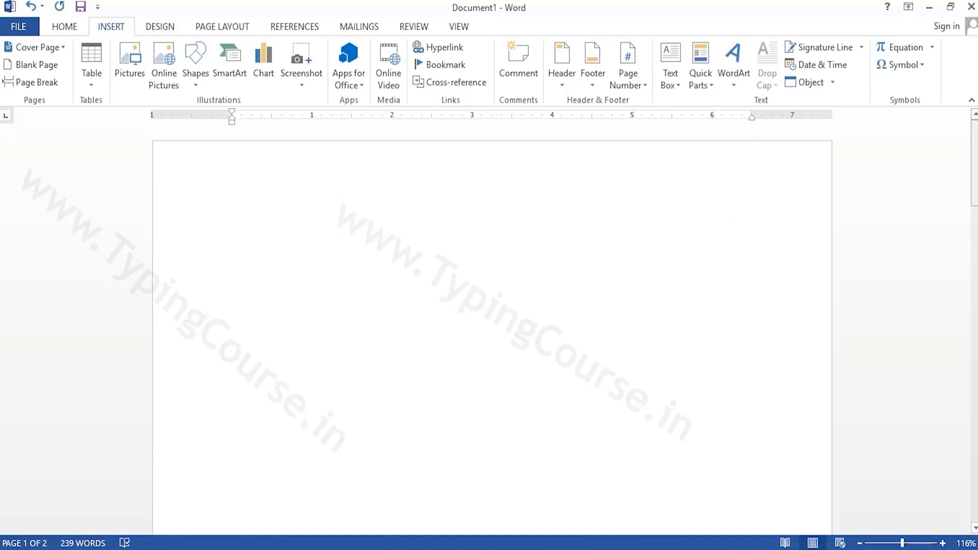
pyautogui.moveTo(974, 170)
pyautogui.mouseDown()
pyautogui.moveTo(976, 388)
pyautogui.moveTo(975, 162)
pyautogui.mouseUp()
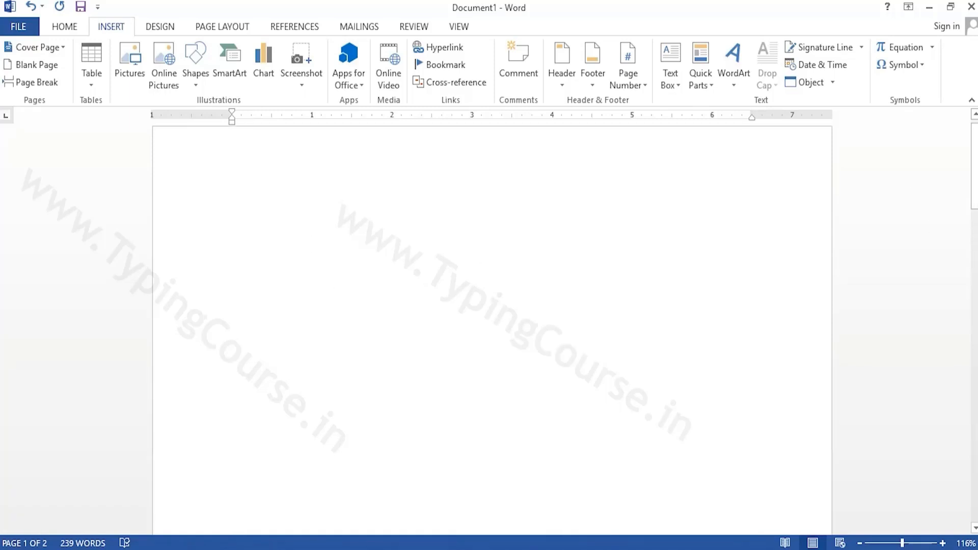
pyautogui.moveTo(974, 162); pyautogui.dragTo(974, 375)
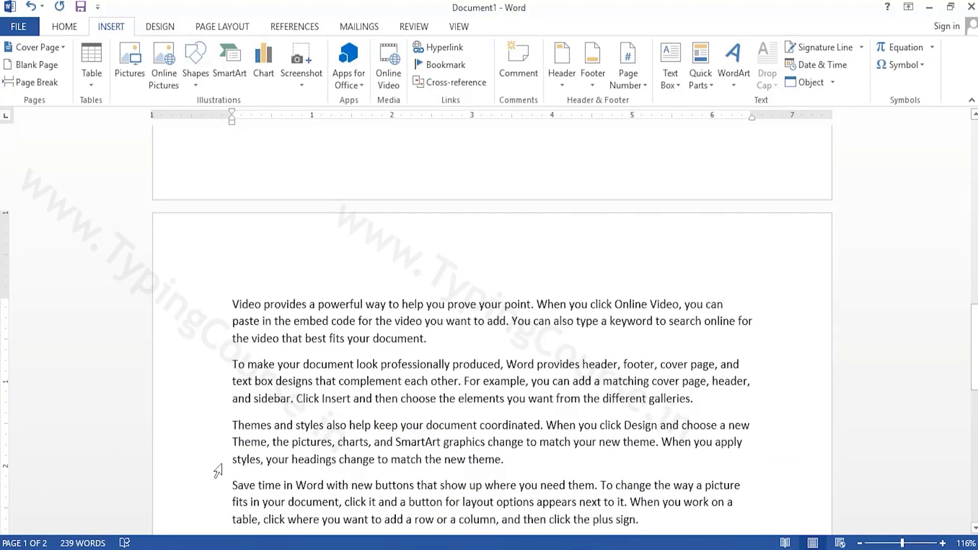
pyautogui.click(310, 305)
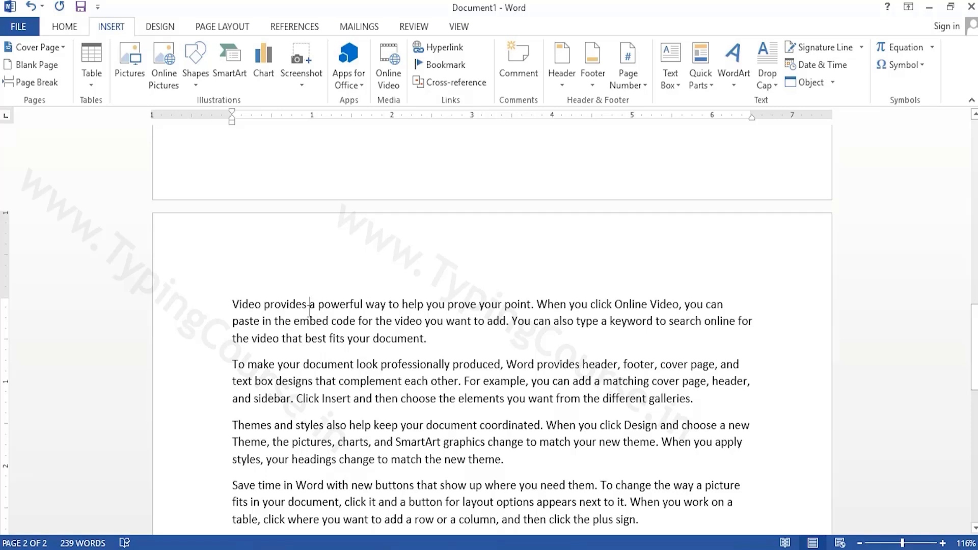
pyautogui.press('Return')
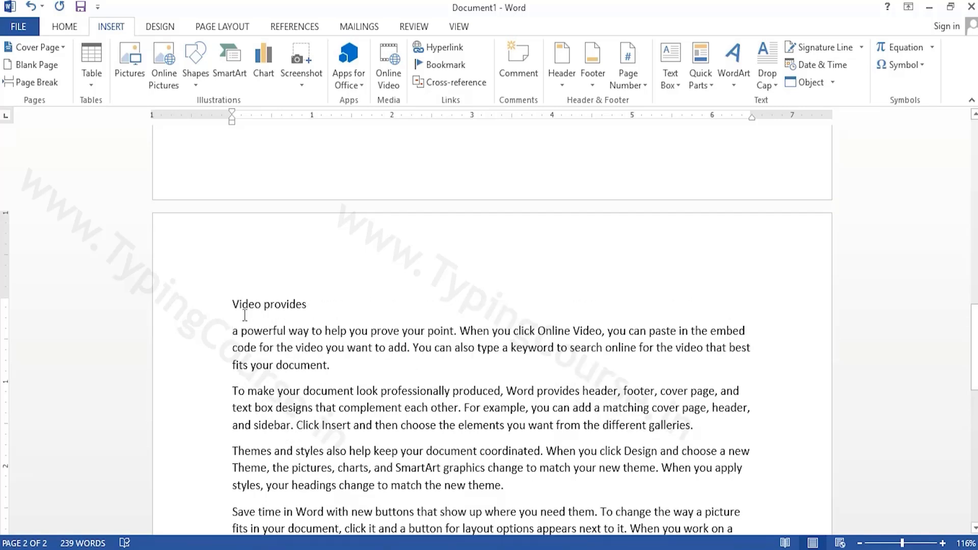
pyautogui.moveTo(233, 303); pyautogui.dragTo(299, 308)
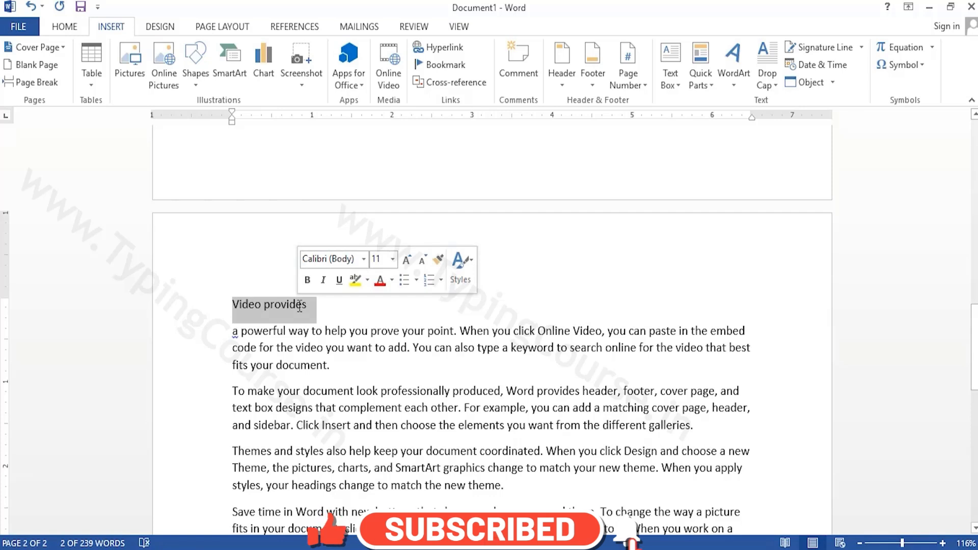
pyautogui.click(65, 28)
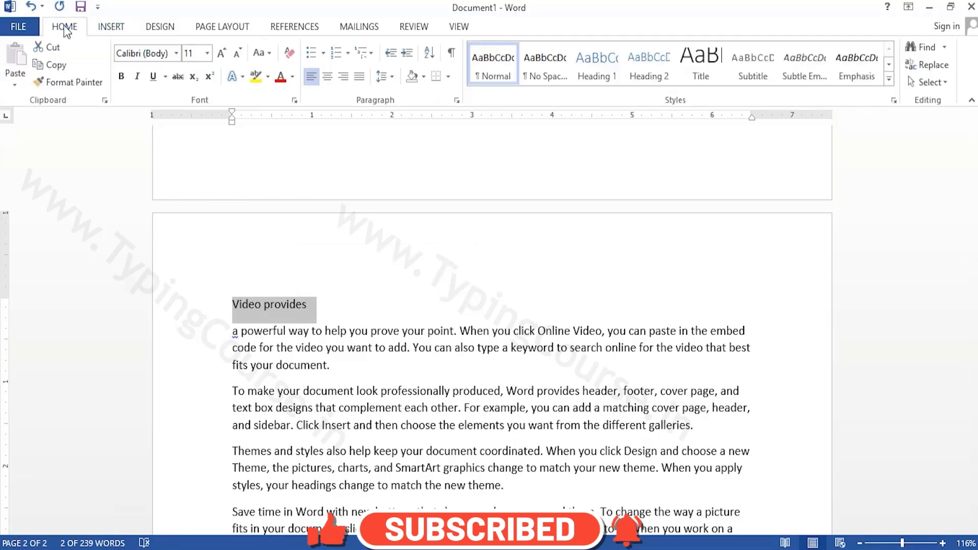
pyautogui.click(606, 75)
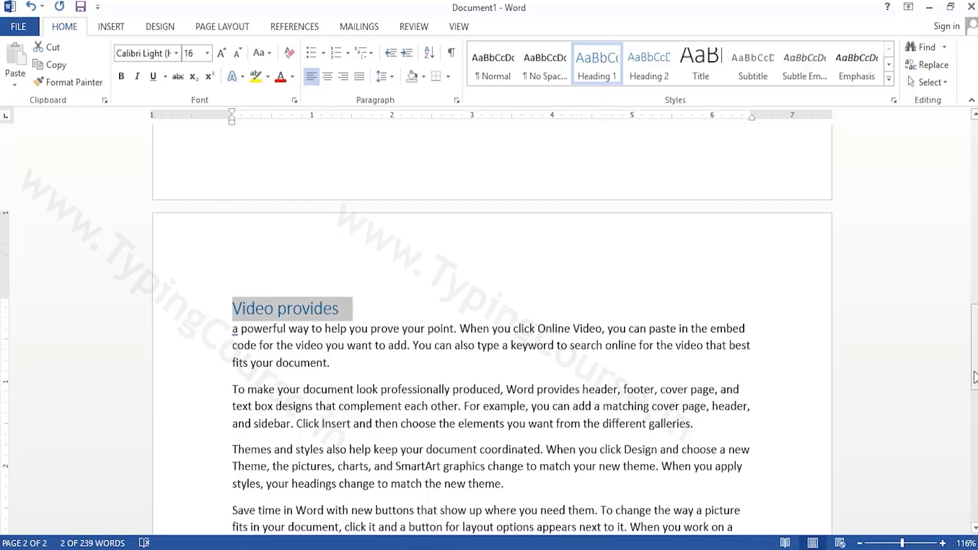
# Insert a page break after the paragraph ending in "different galleries."
pyautogui.moveTo(974, 377); pyautogui.dragTo(975, 404)
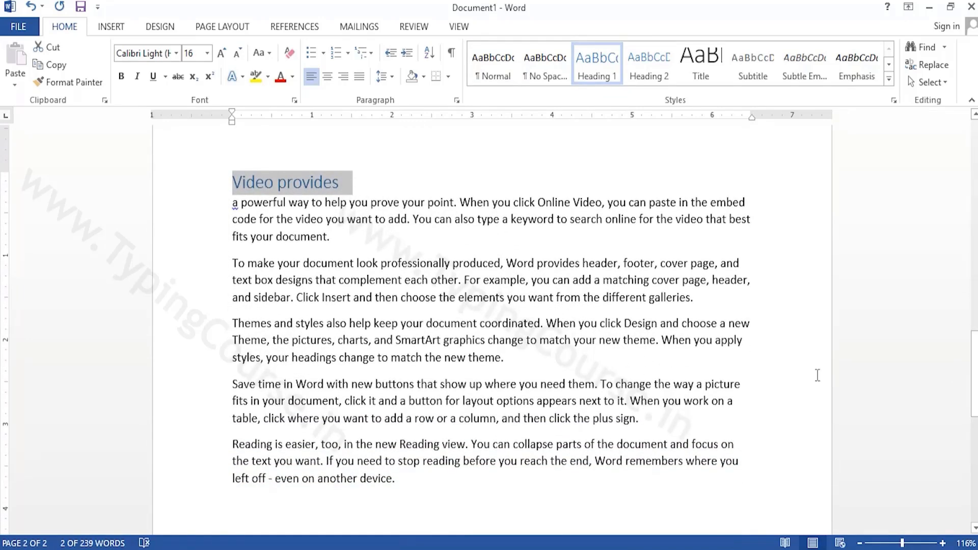
pyautogui.click(699, 291)
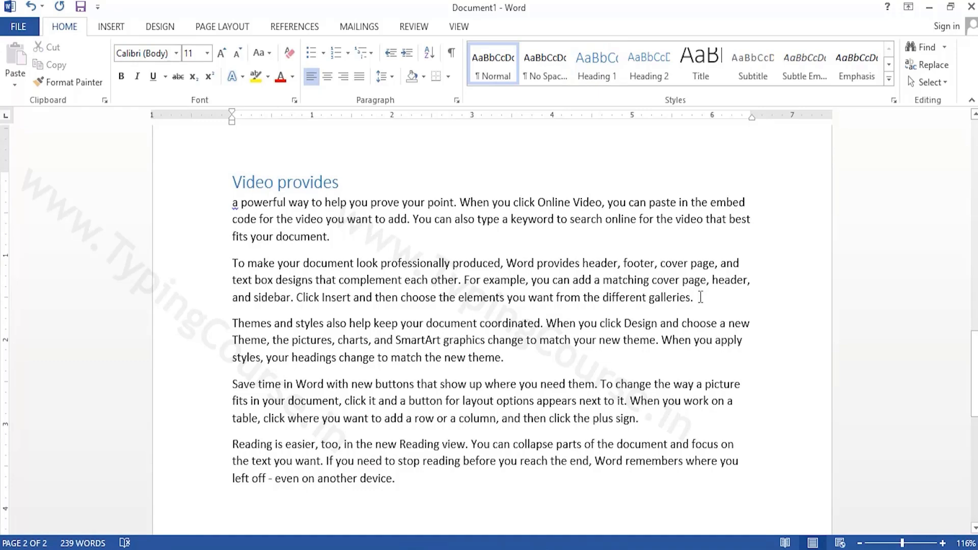
pyautogui.hotkey('ctrl', 'Return')
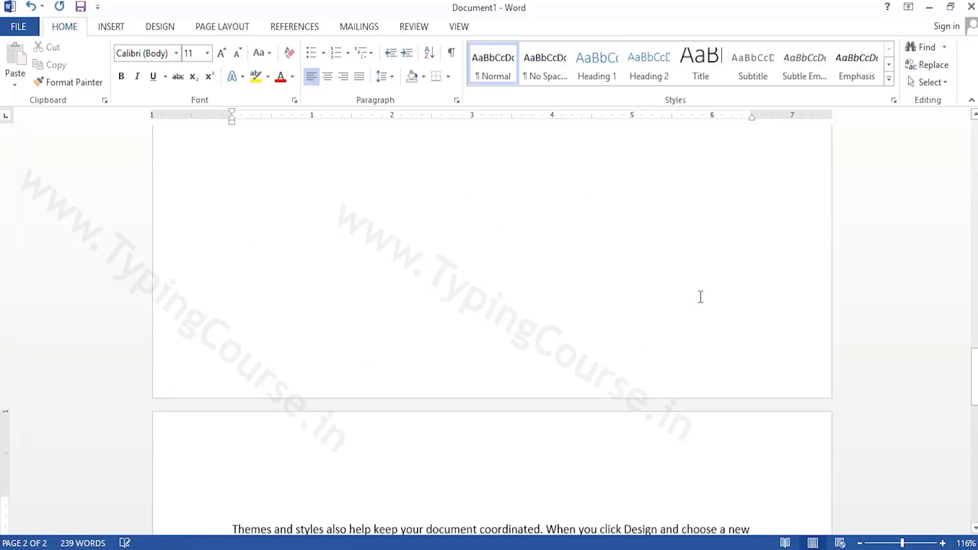
# Split "Themes and styles" onto its own line at the start of page 3 and apply the Heading 1 style to it
pyautogui.moveTo(966, 367); pyautogui.dragTo(973, 393)
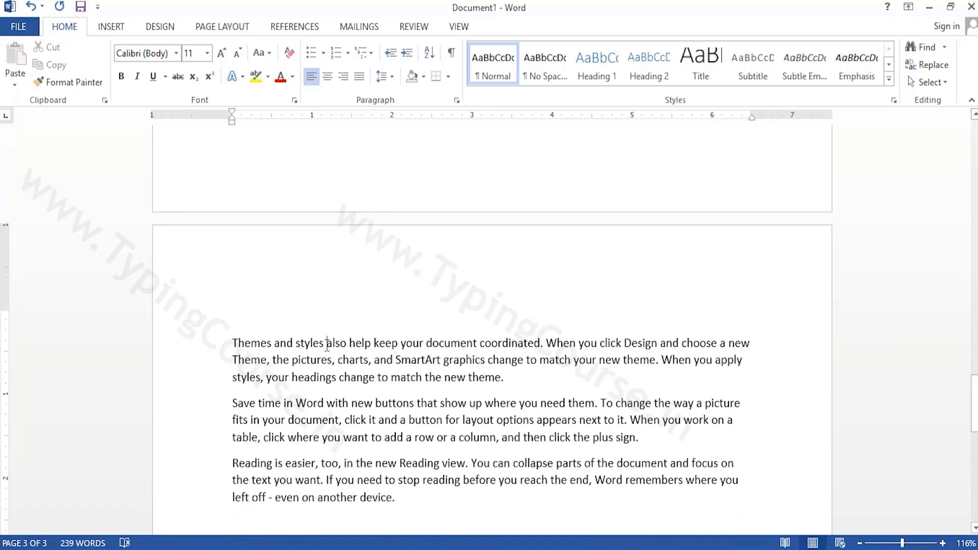
pyautogui.click(326, 344)
pyautogui.press('Return')
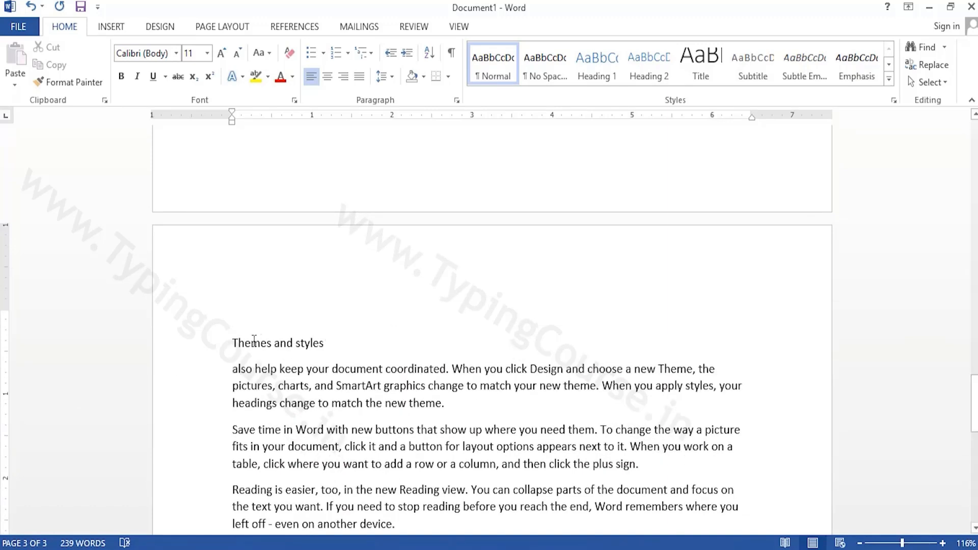
pyautogui.moveTo(233, 343); pyautogui.dragTo(321, 345)
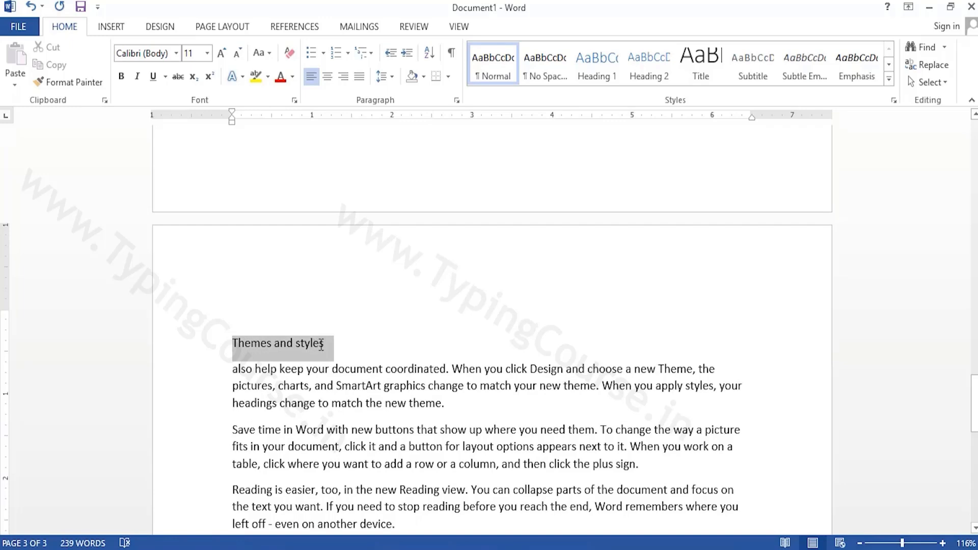
pyautogui.click(604, 83)
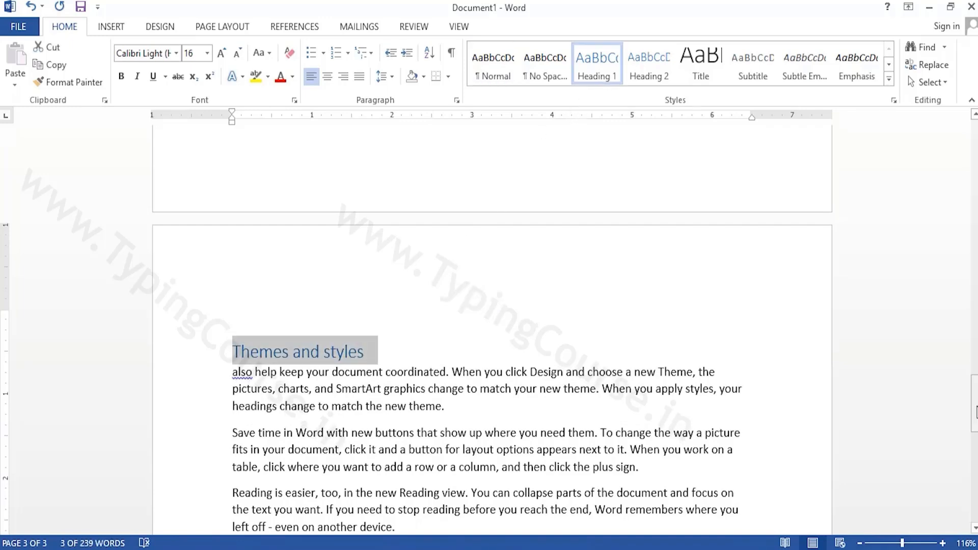
# Enter "Go to heading 1" and "Go to heading 2" on separate lines on the blank first page
pyautogui.moveTo(974, 403); pyautogui.dragTo(975, 150)
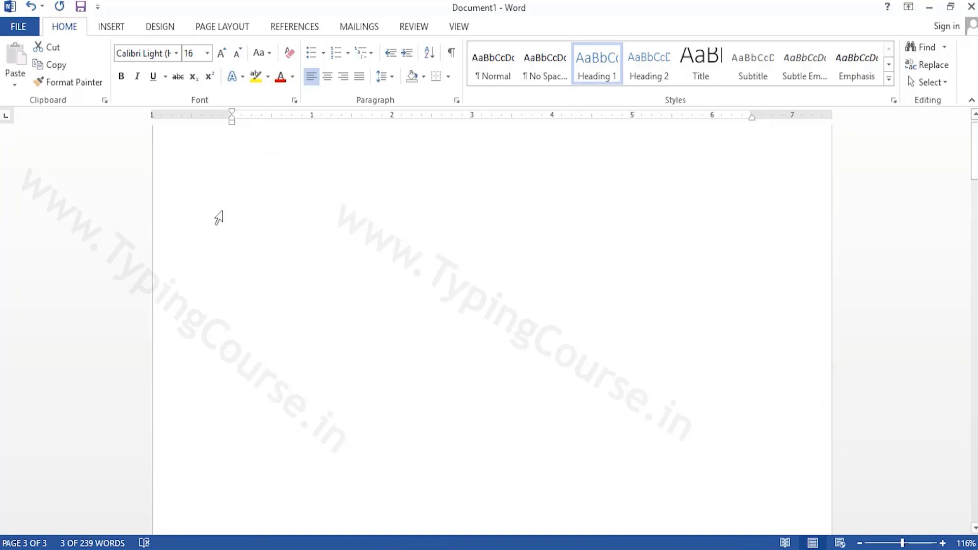
pyautogui.click(249, 212)
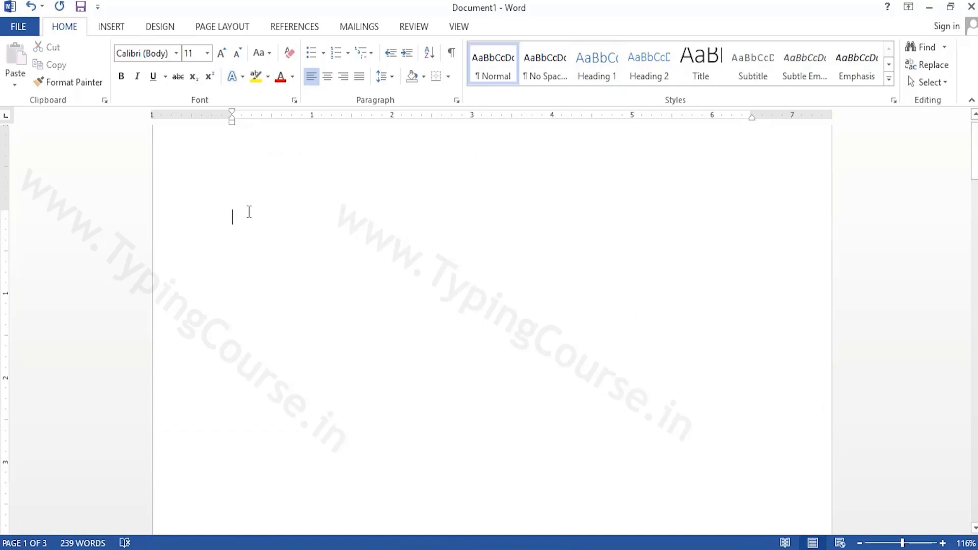
pyautogui.write('Go to heading ')
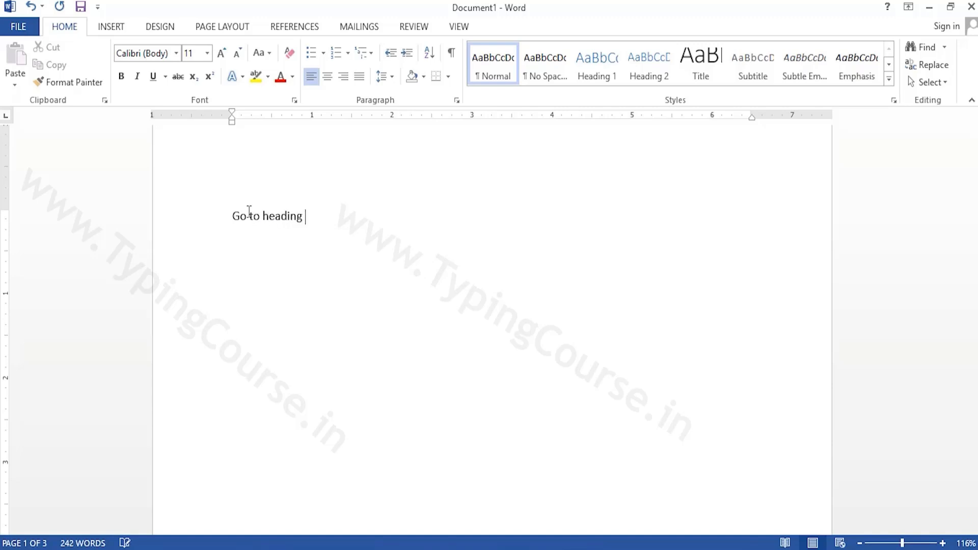
pyautogui.write('1 ')
pyautogui.write('Go to')
pyautogui.write(' heading 2')
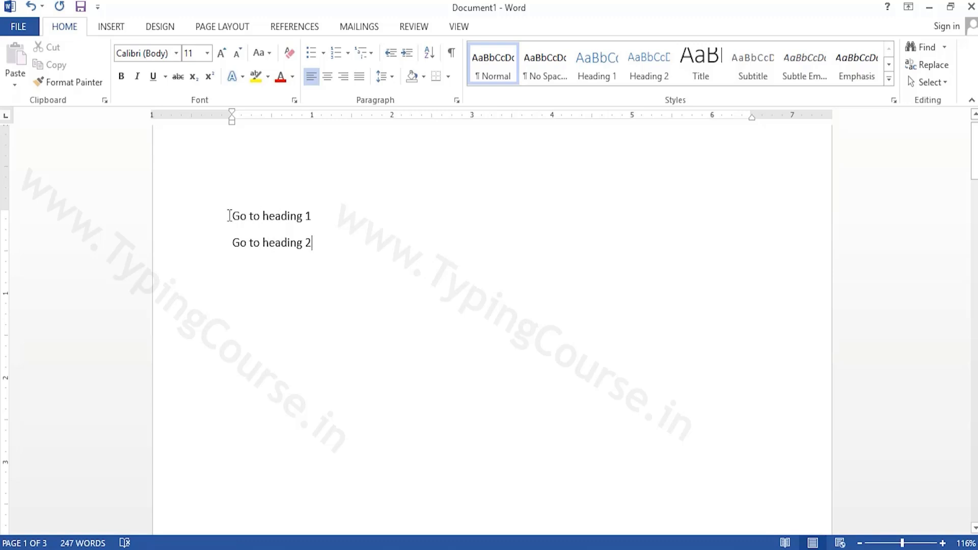
# Hyperlink the "Go to heading 1" text to the "Video provides" heading as a place in this document
pyautogui.moveTo(230, 215); pyautogui.dragTo(323, 212)
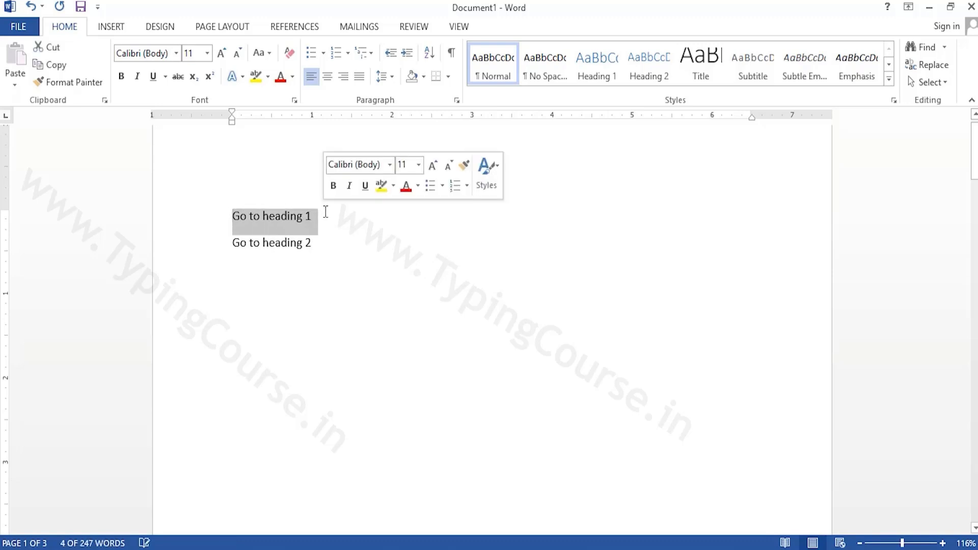
pyautogui.click(117, 30)
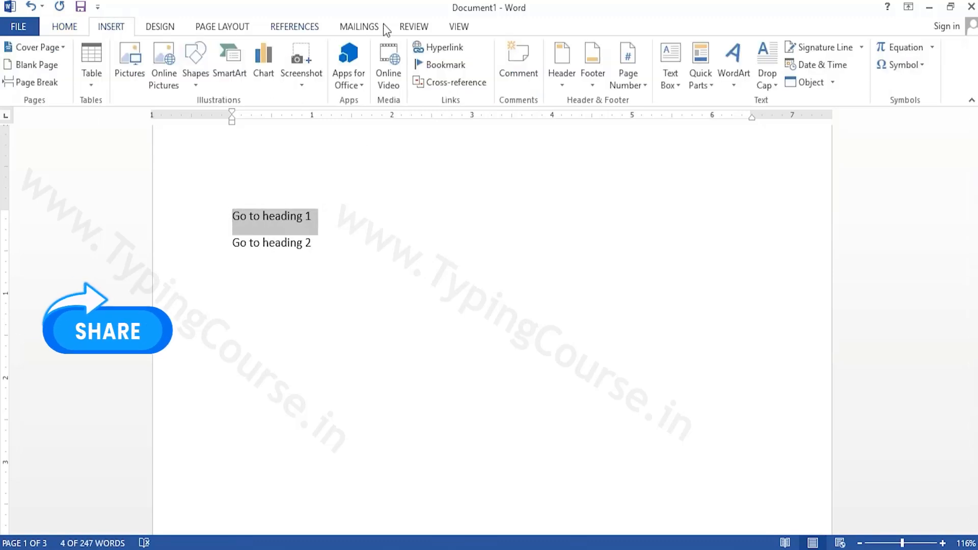
pyautogui.click(433, 50)
pyautogui.click(289, 260)
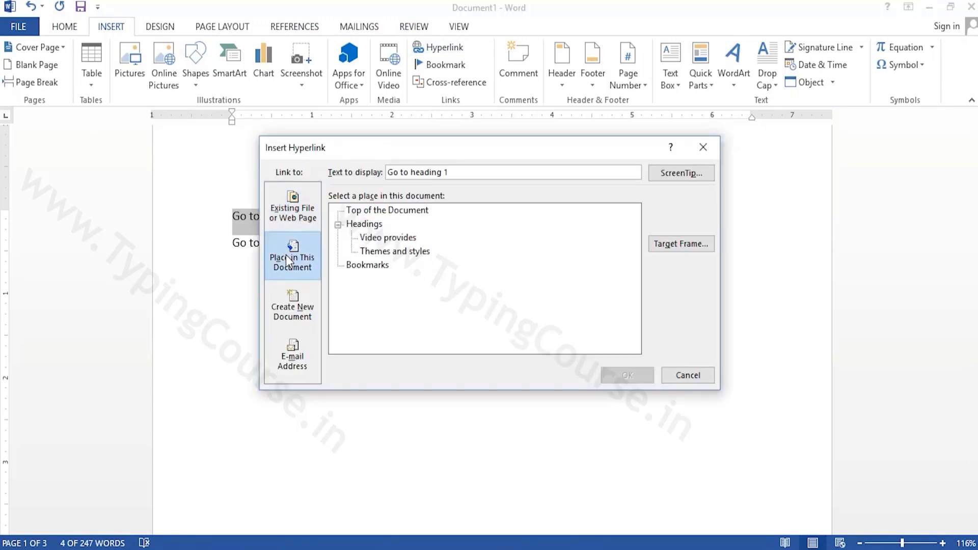
pyautogui.click(381, 238)
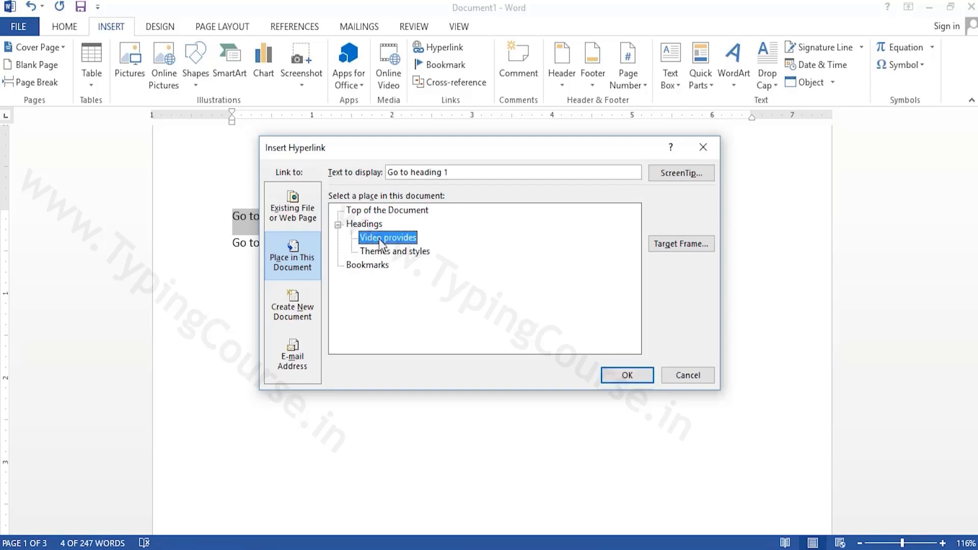
pyautogui.click(627, 379)
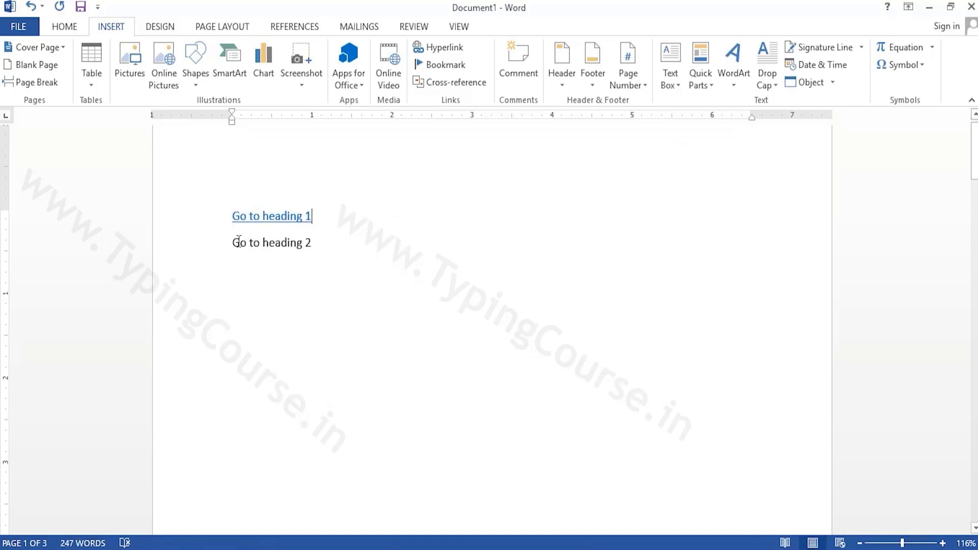
# Hyperlink the "Go to heading 2" text to the "Themes and styles" heading in this document
pyautogui.moveTo(233, 243); pyautogui.dragTo(312, 243)
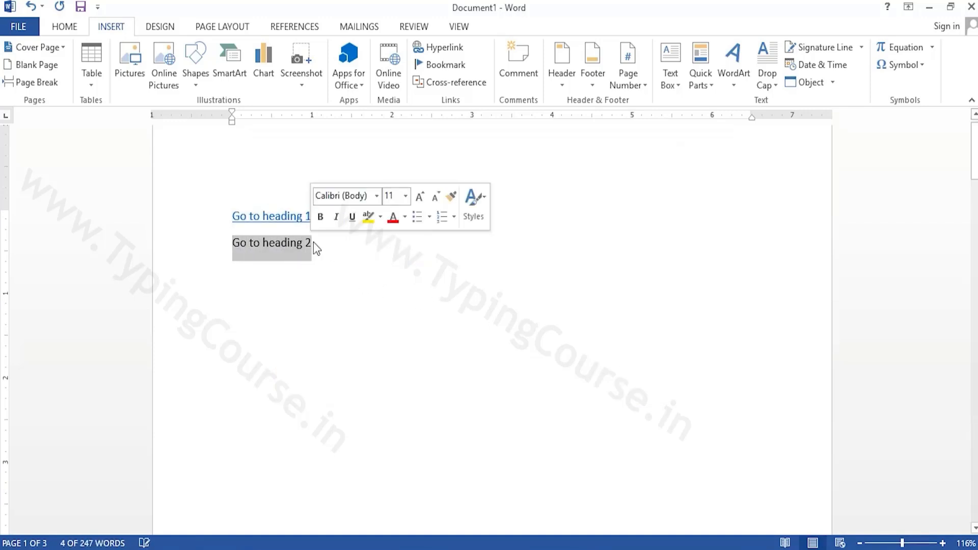
pyautogui.click(438, 47)
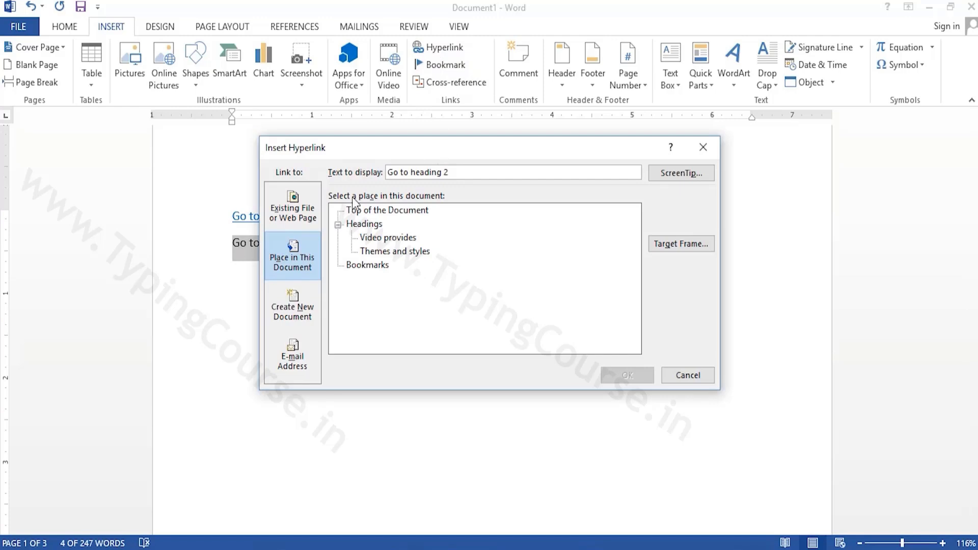
pyautogui.click(388, 252)
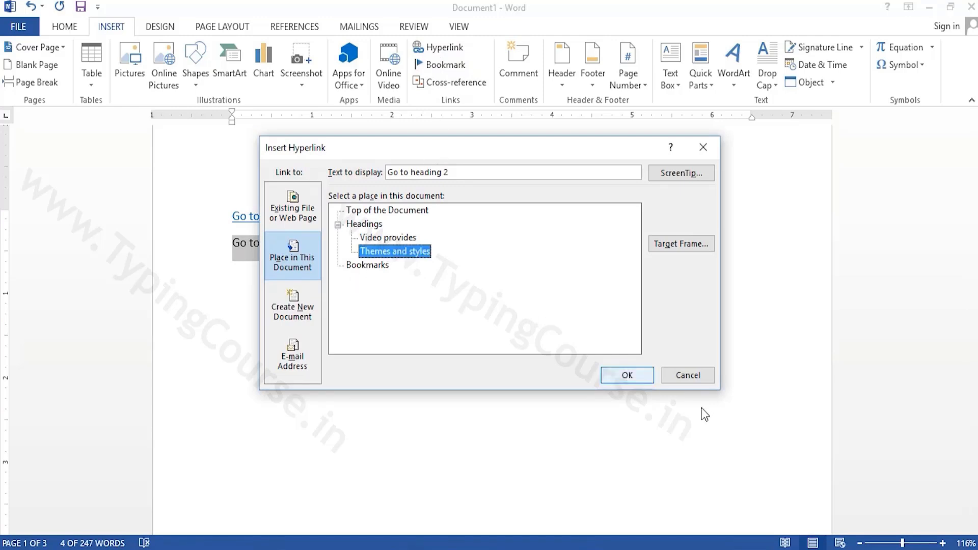
pyautogui.click(631, 376)
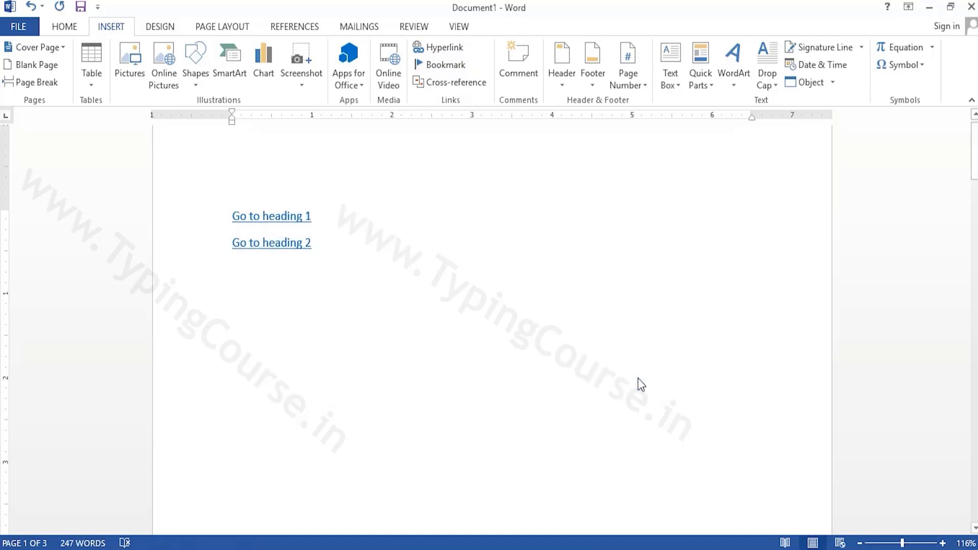
# Follow the "Go to heading 1" and "Go to heading 2" links to check that each jumps to its heading
pyautogui.keyDown('ctrl'); pyautogui.click(253, 225); pyautogui.keyUp('ctrl')
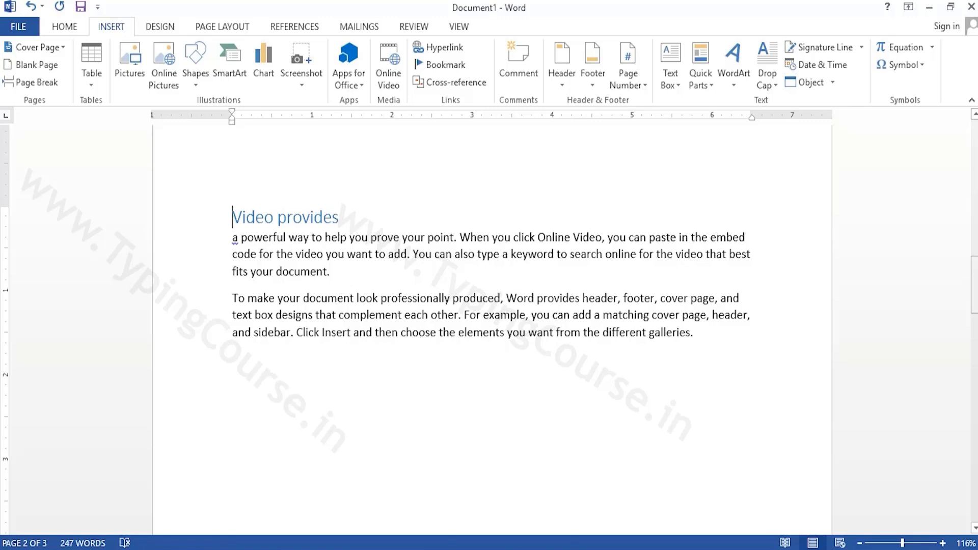
pyautogui.moveTo(974, 286); pyautogui.dragTo(974, 160)
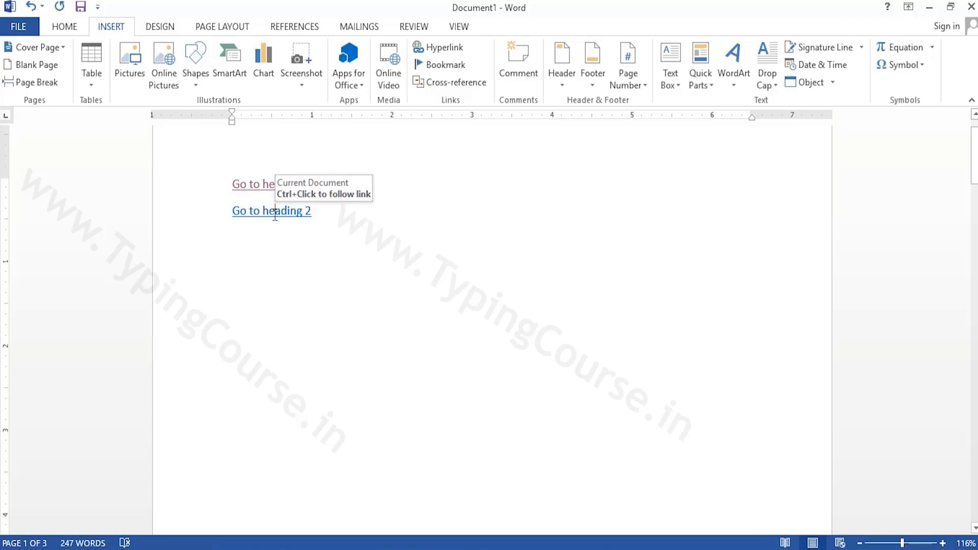
pyautogui.keyDown('ctrl'); pyautogui.click(268, 220); pyautogui.keyUp('ctrl')
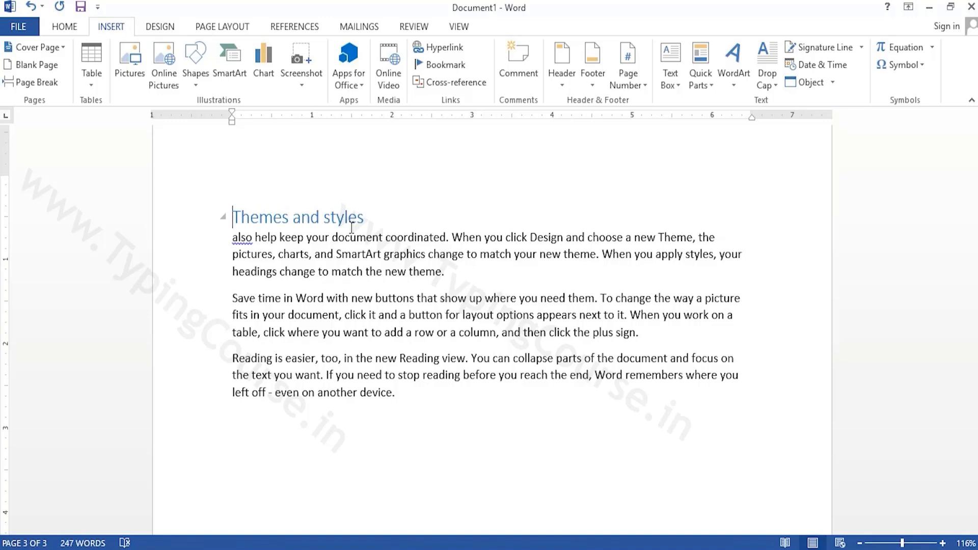
# Hyperlink the word "SmartArt" to a new document named "smart art" with immediate editing, and close that new document
pyautogui.click(441, 50)
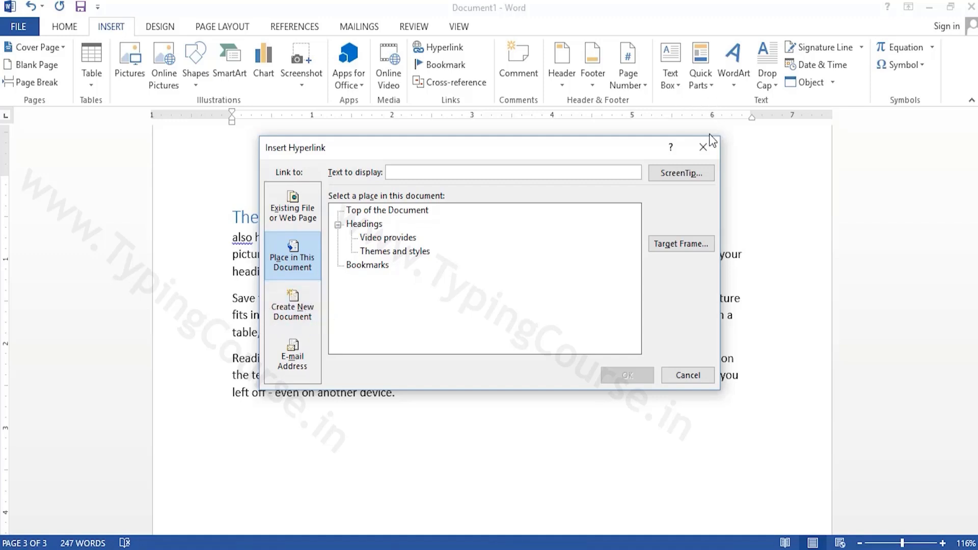
pyautogui.click(703, 149)
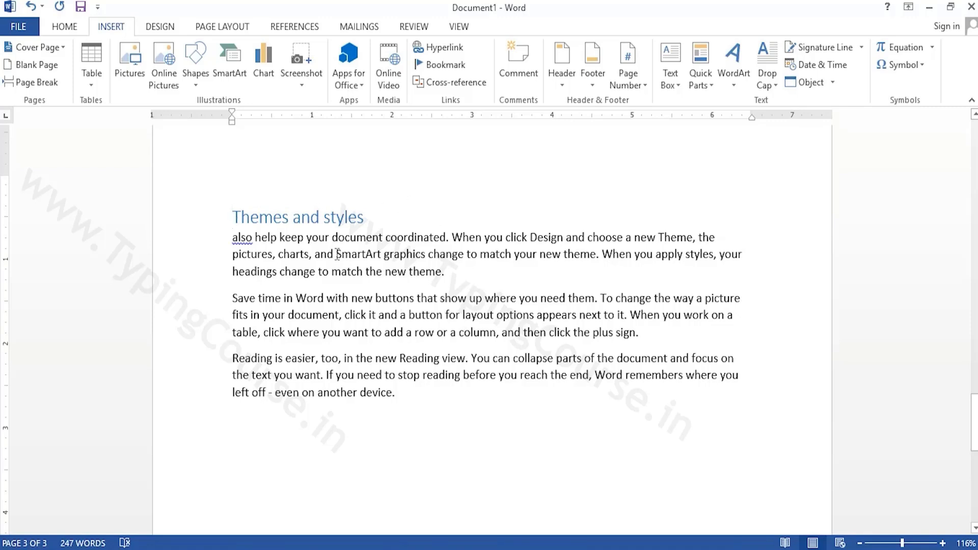
pyautogui.moveTo(337, 254); pyautogui.dragTo(384, 255)
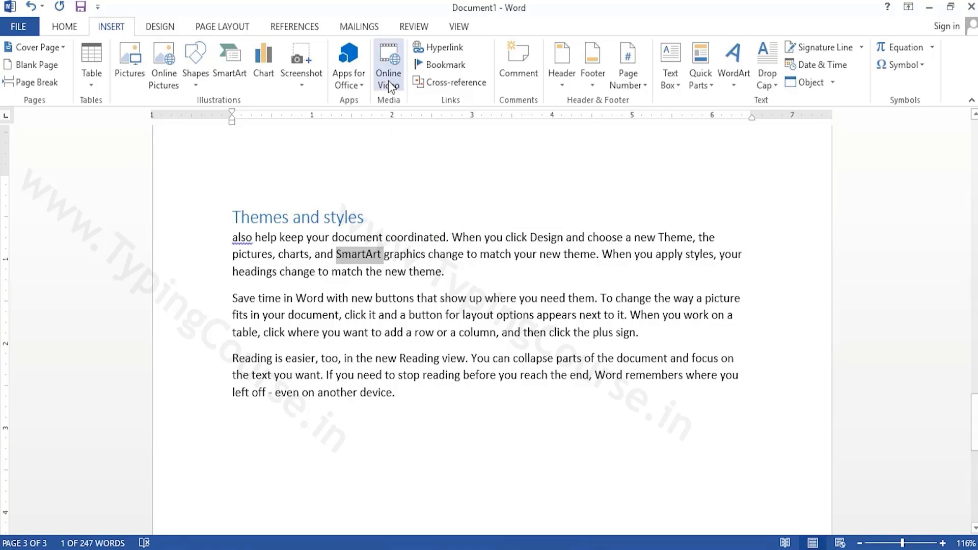
pyautogui.click(446, 51)
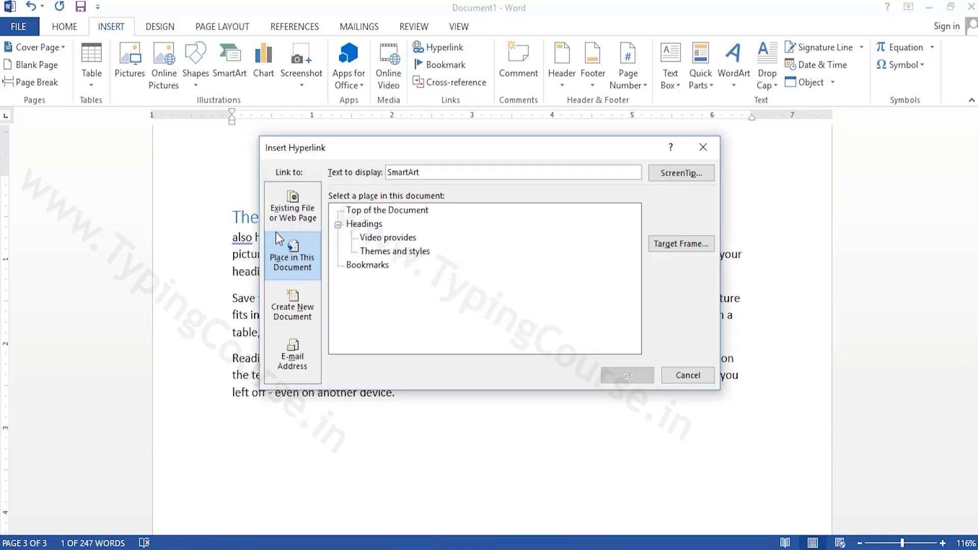
pyautogui.click(300, 307)
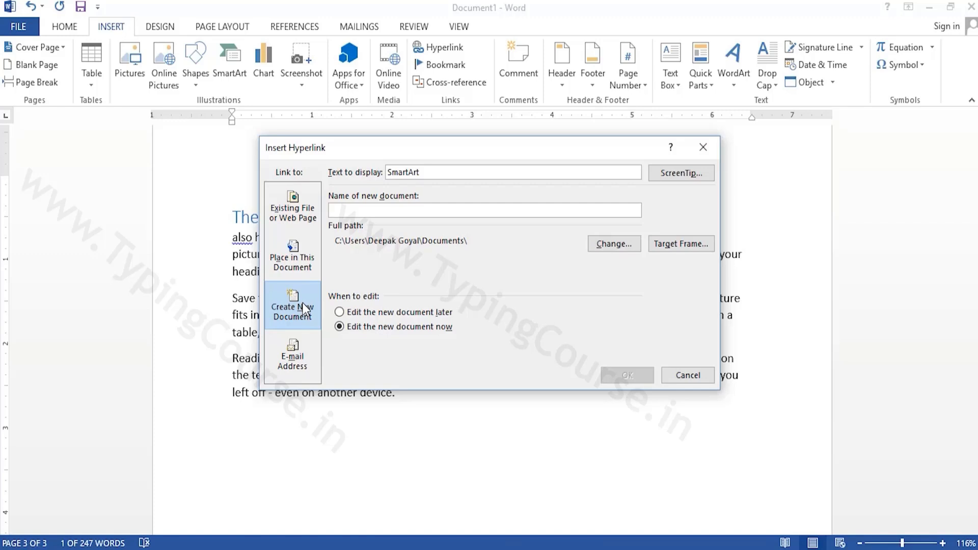
pyautogui.write('smar')
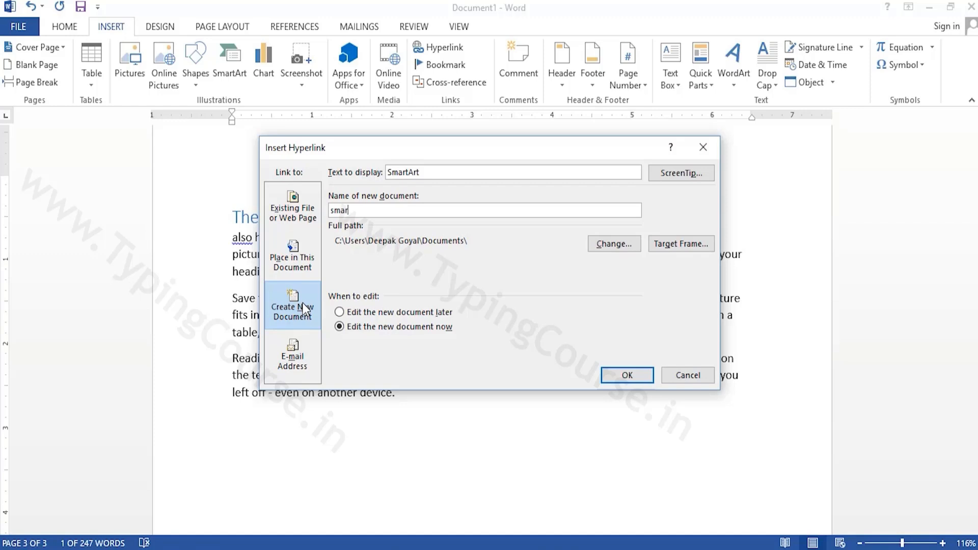
pyautogui.write('t art')
pyautogui.click(632, 379)
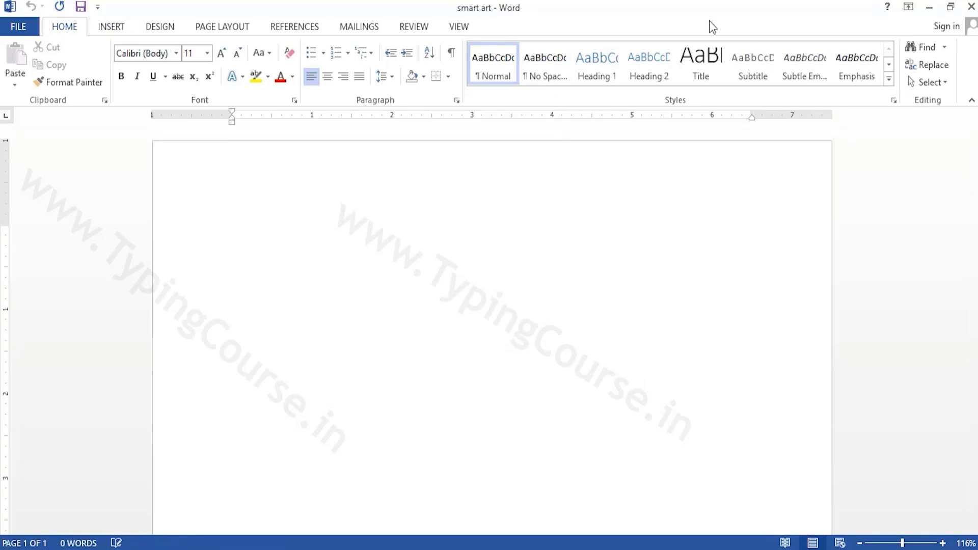
pyautogui.click(970, 9)
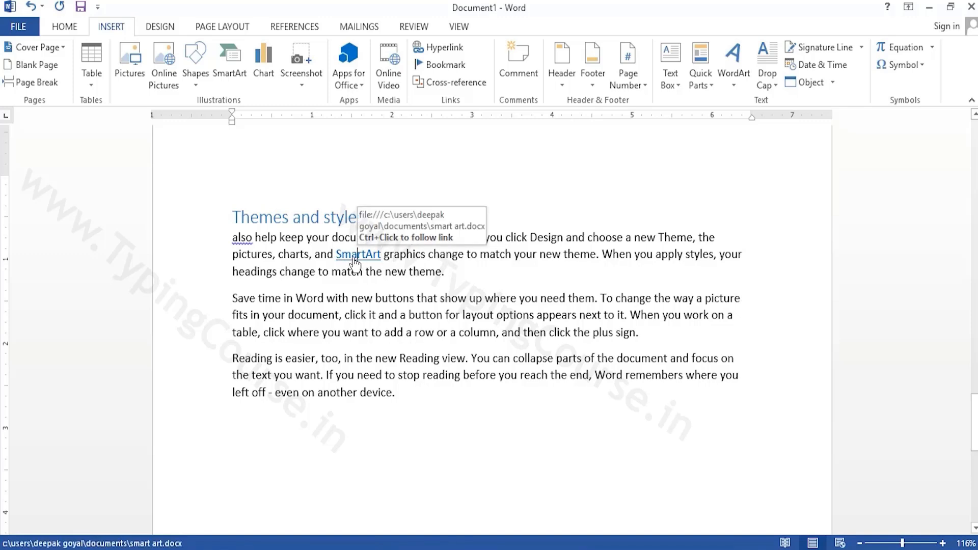
# Follow the "SmartArt" link to check that it opens its document, allowing the security notice, and close that document
pyautogui.keyDown('ctrl'); pyautogui.click(353, 257); pyautogui.keyUp('ctrl')
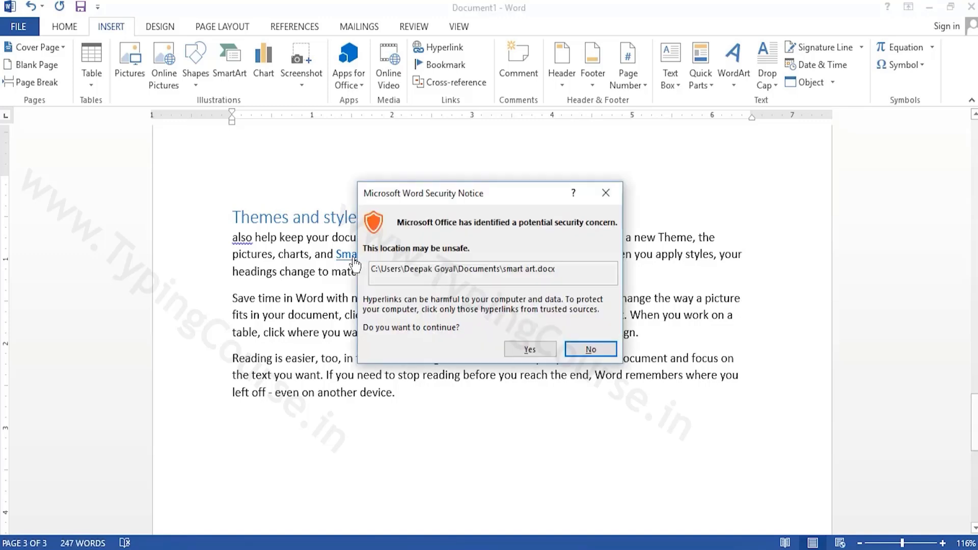
pyautogui.click(534, 350)
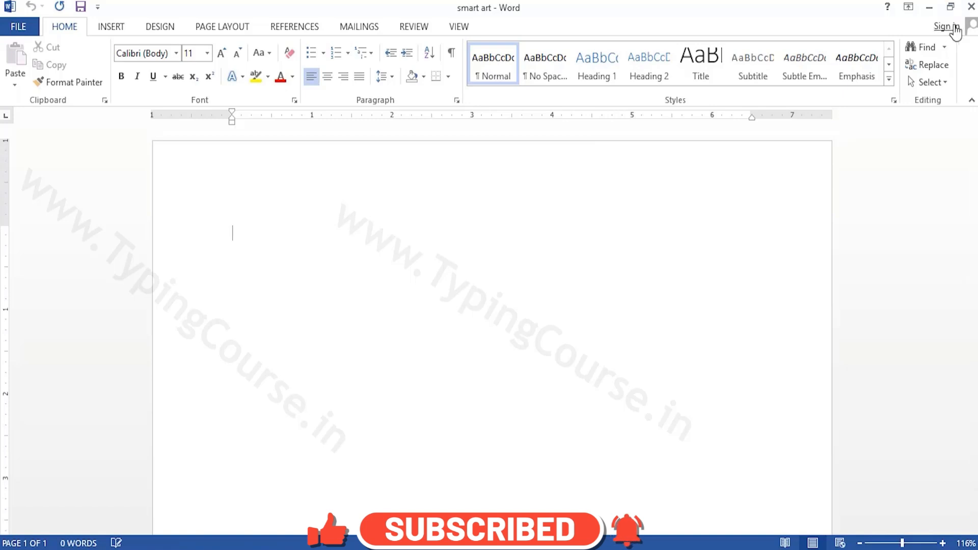
pyautogui.click(973, 7)
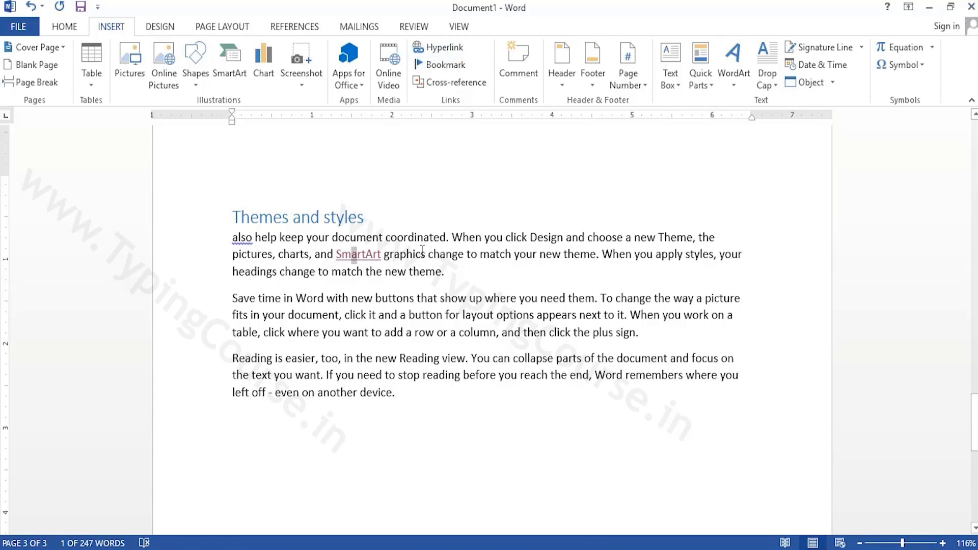
pyautogui.moveTo(355, 262)
pyautogui.click(444, 51)
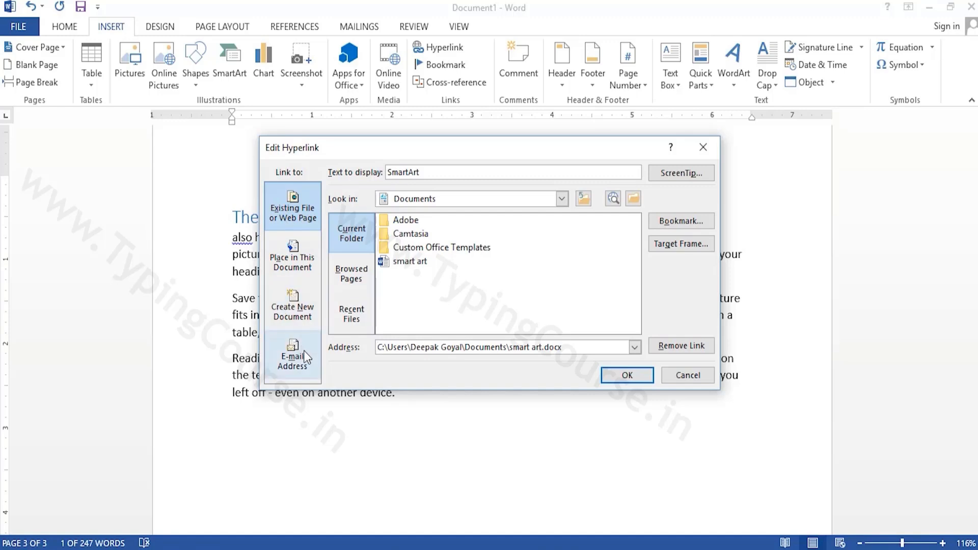
pyautogui.click(703, 148)
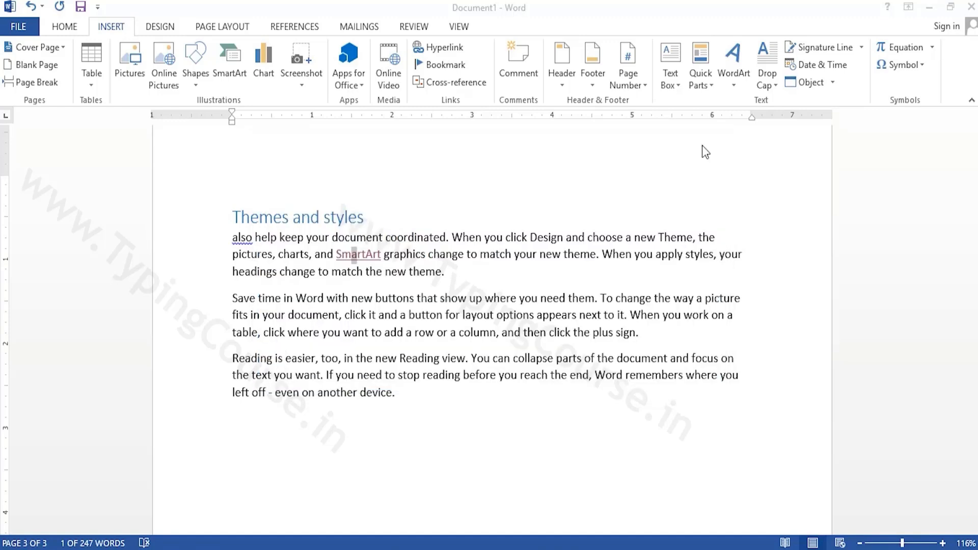
# Clear the entire document and insert an e-mail hyperlink using the first recently used address
pyautogui.hotkey('ctrl', 'a')
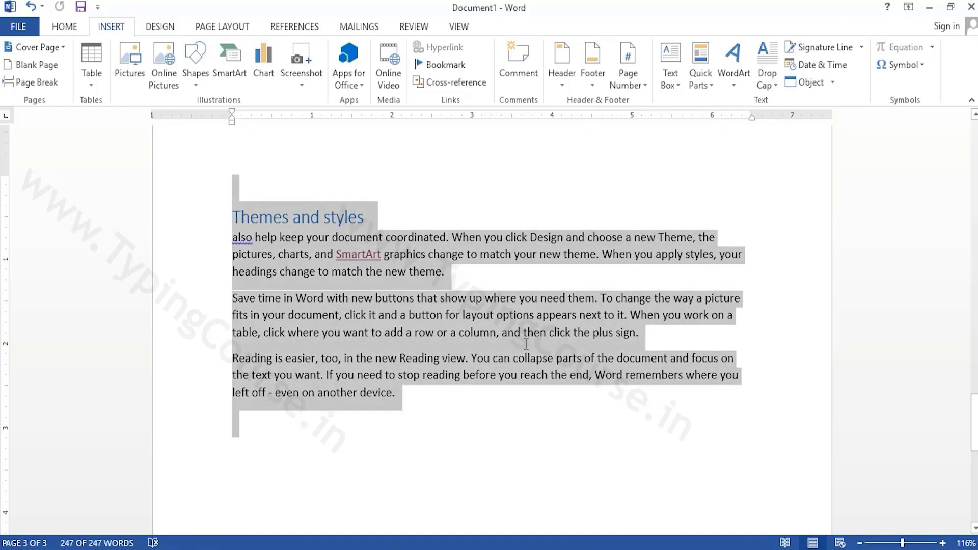
pyautogui.press('Delete')
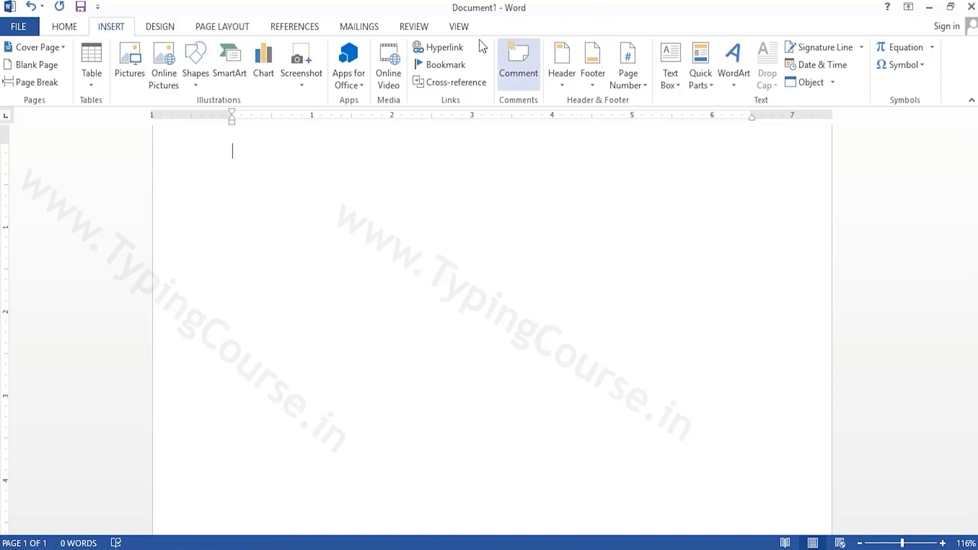
pyautogui.click(455, 49)
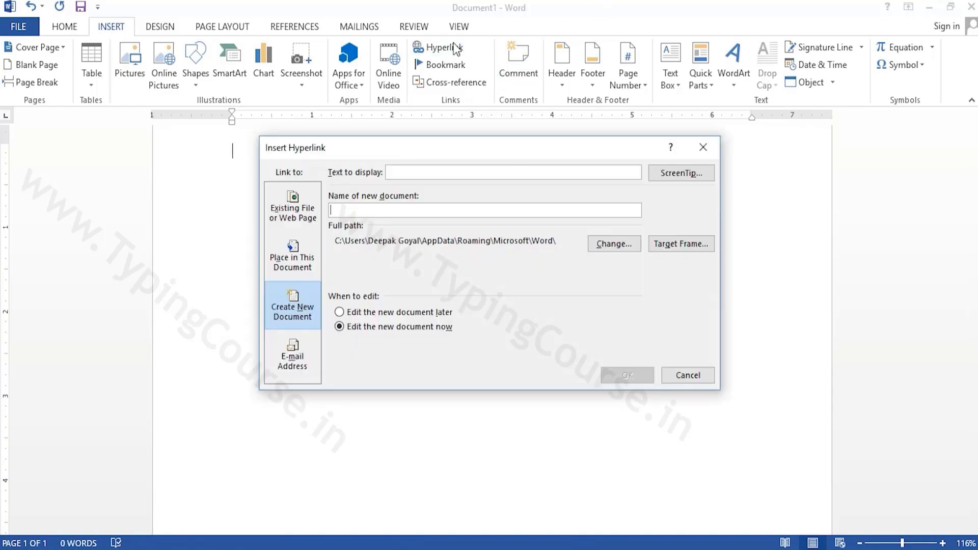
pyautogui.click(278, 356)
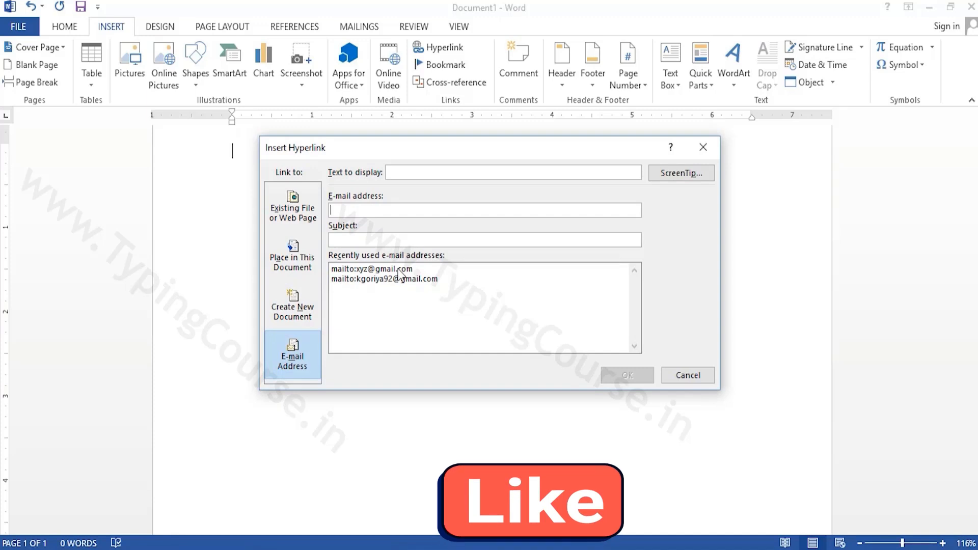
pyautogui.click(374, 272)
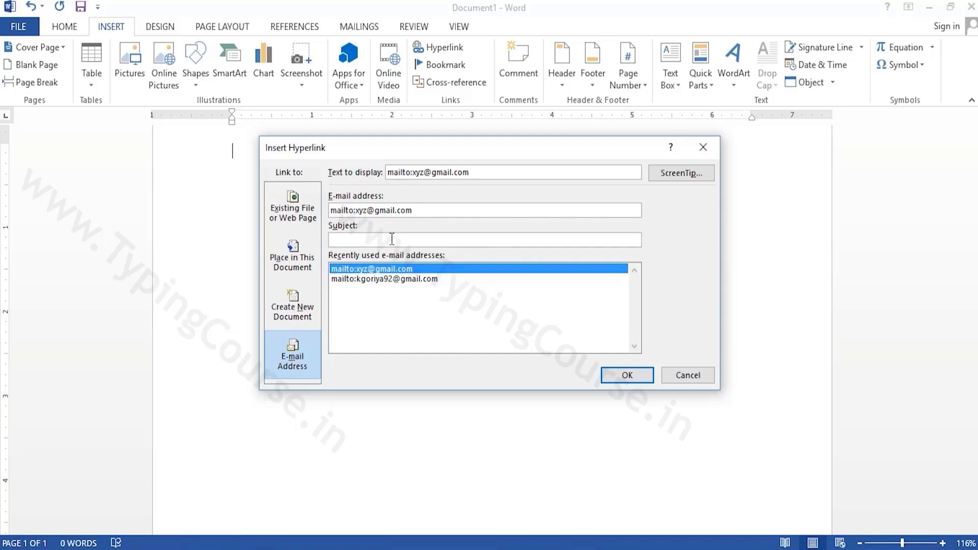
pyautogui.click(631, 380)
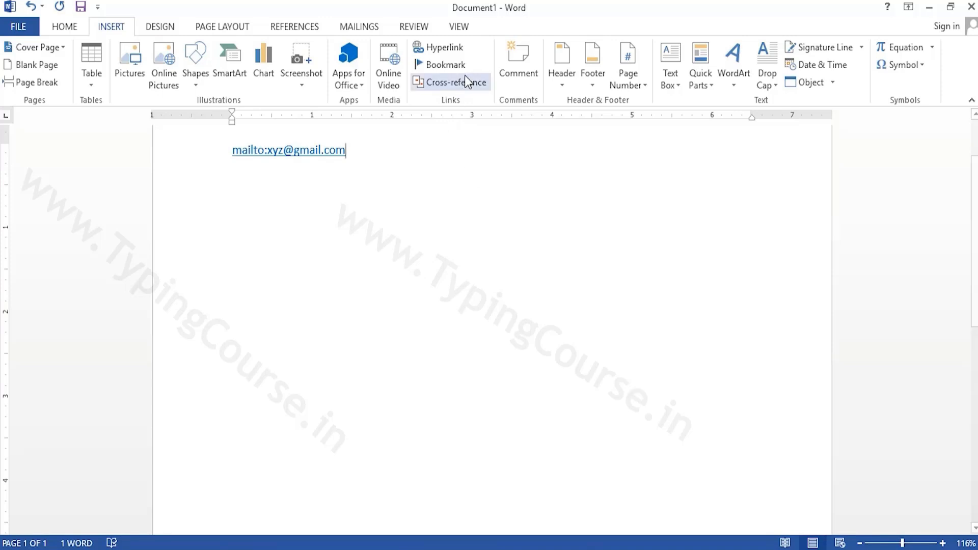
pyautogui.click(441, 48)
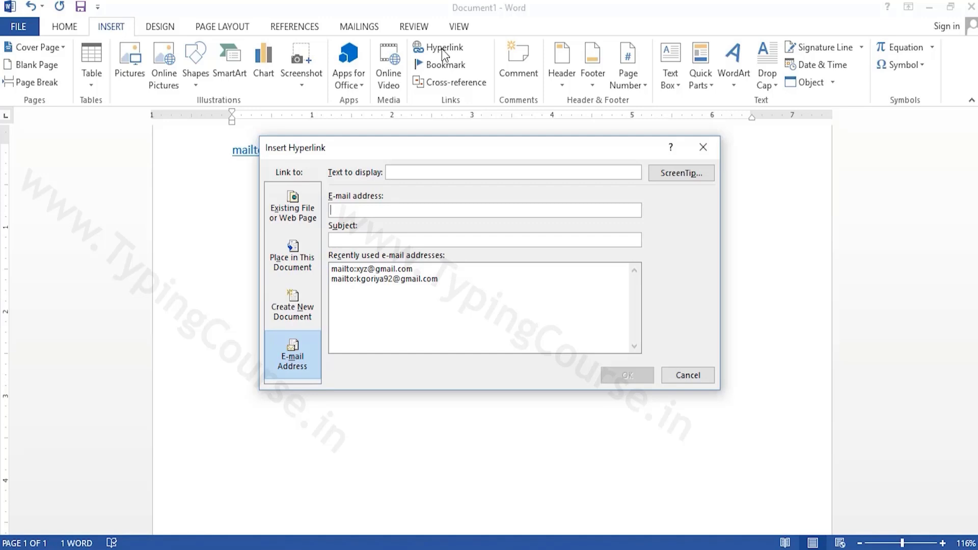
pyautogui.click(713, 153)
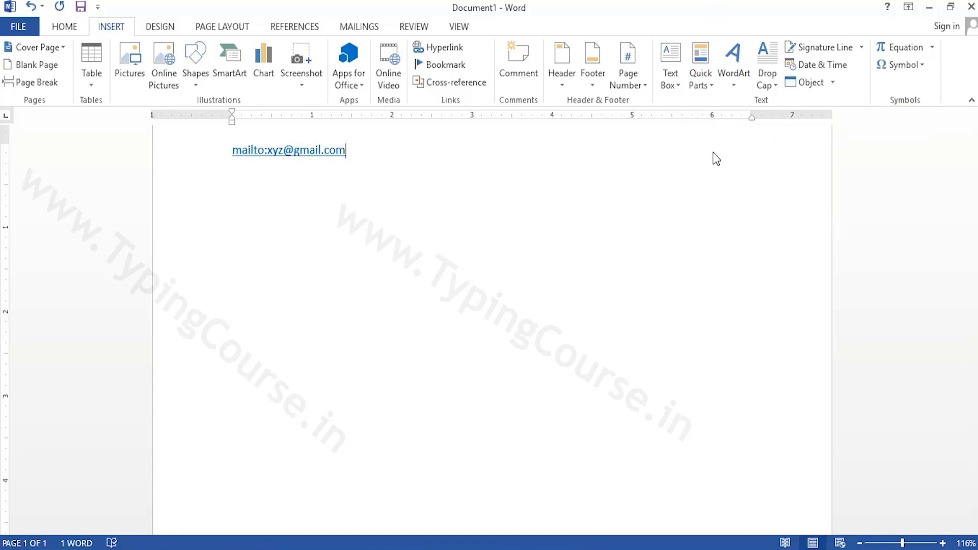
pyautogui.hotkey('ctrl', 'k')
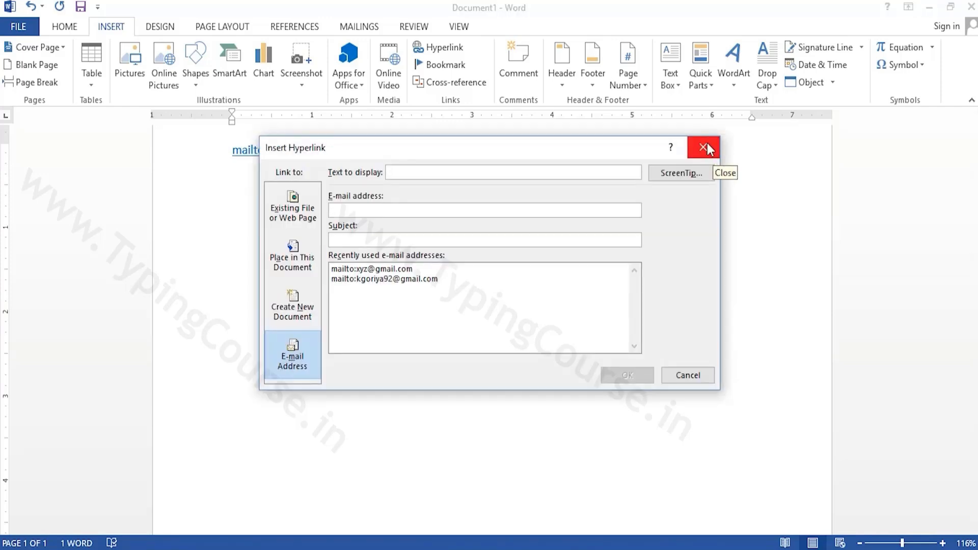
pyautogui.click(707, 142)
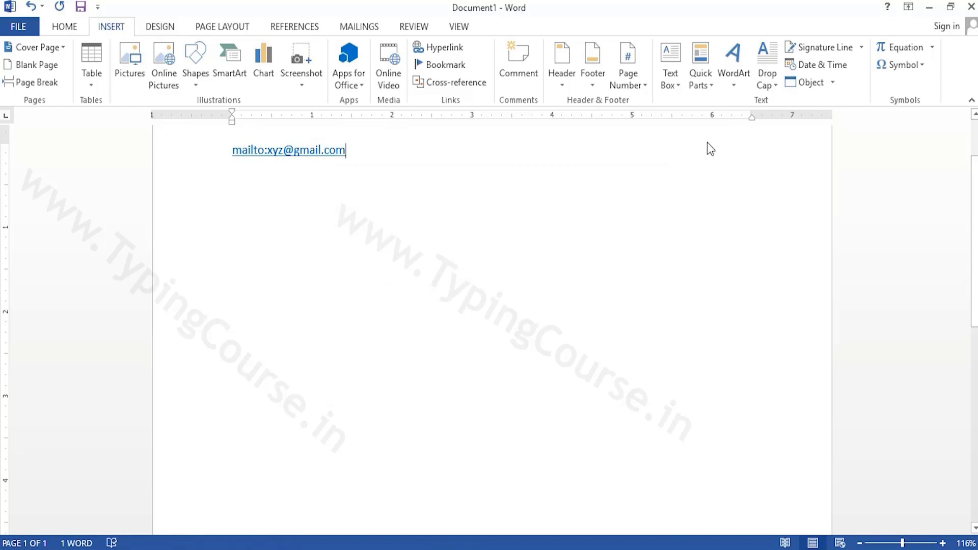